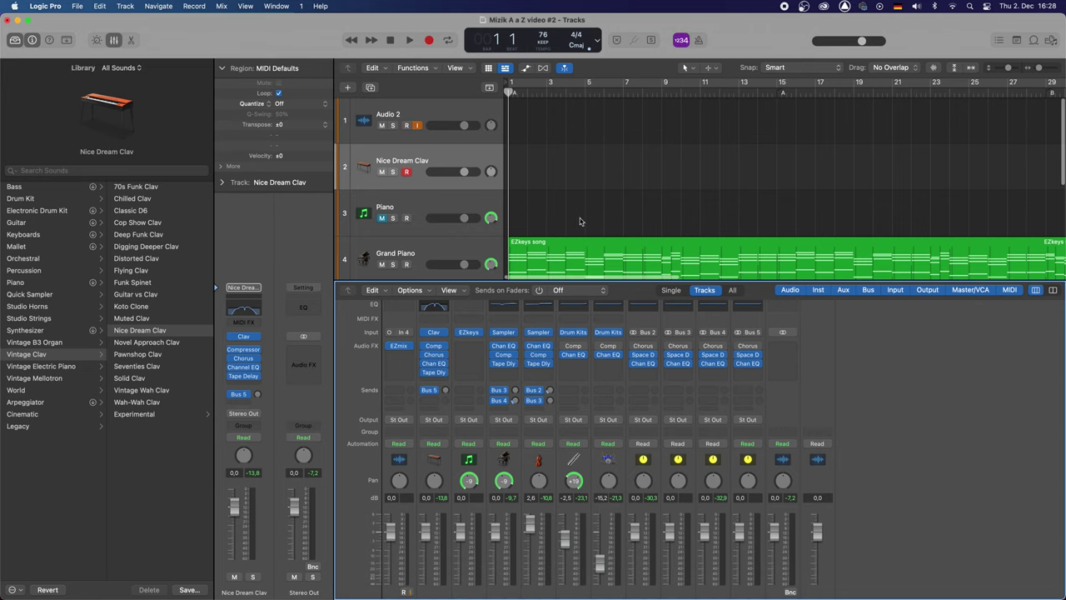
# Hide the mixer, audition the opening bars of the arrangement, and return the playhead to bar 1.
pyautogui.scroll(-1, 580, 221)
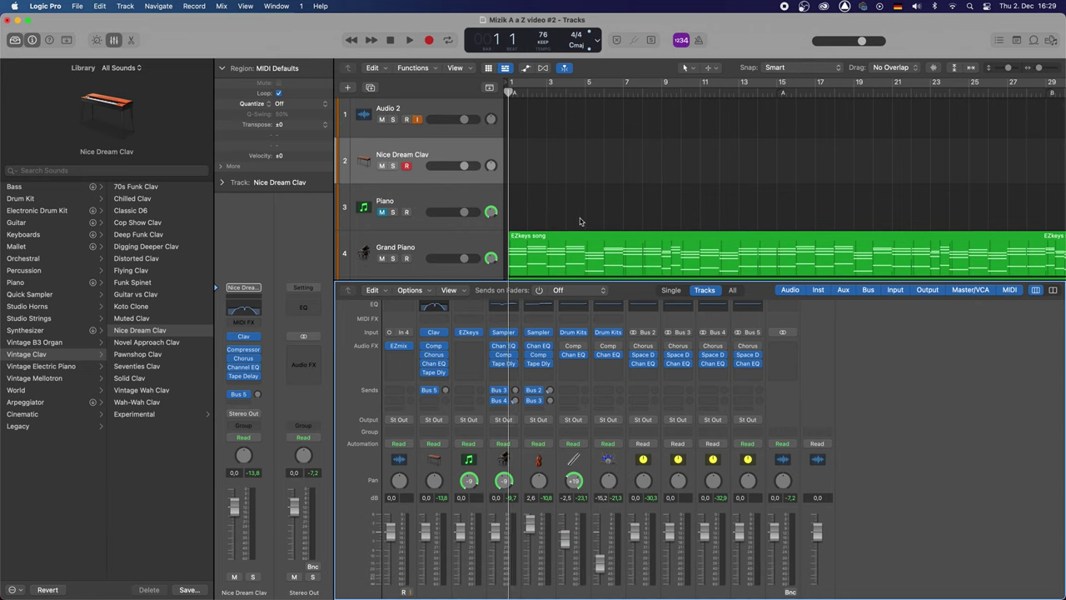
pyautogui.press('x')
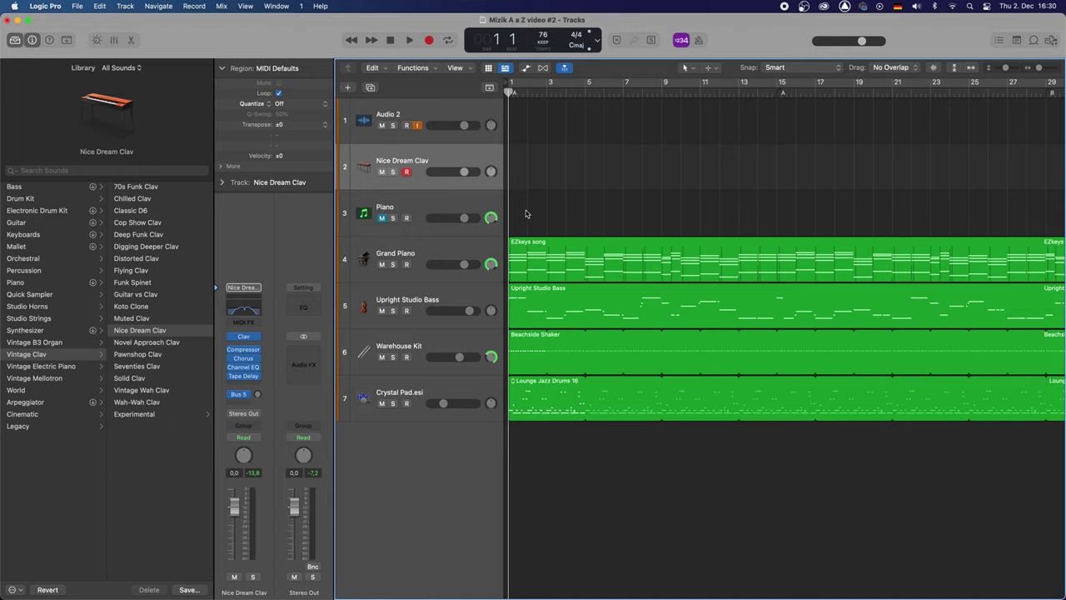
pyautogui.press('space')
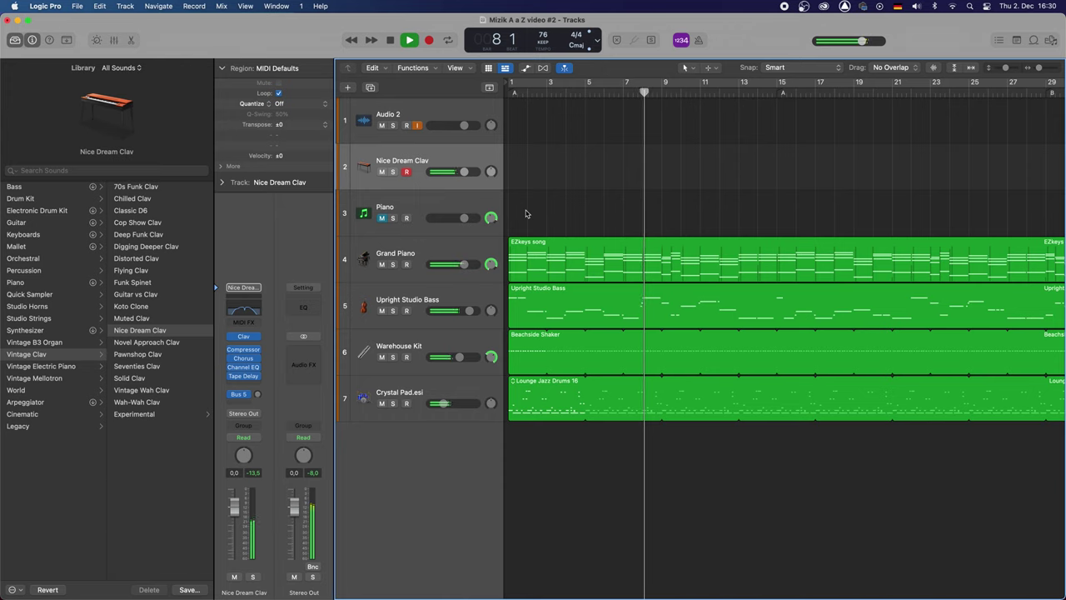
pyautogui.press('space')
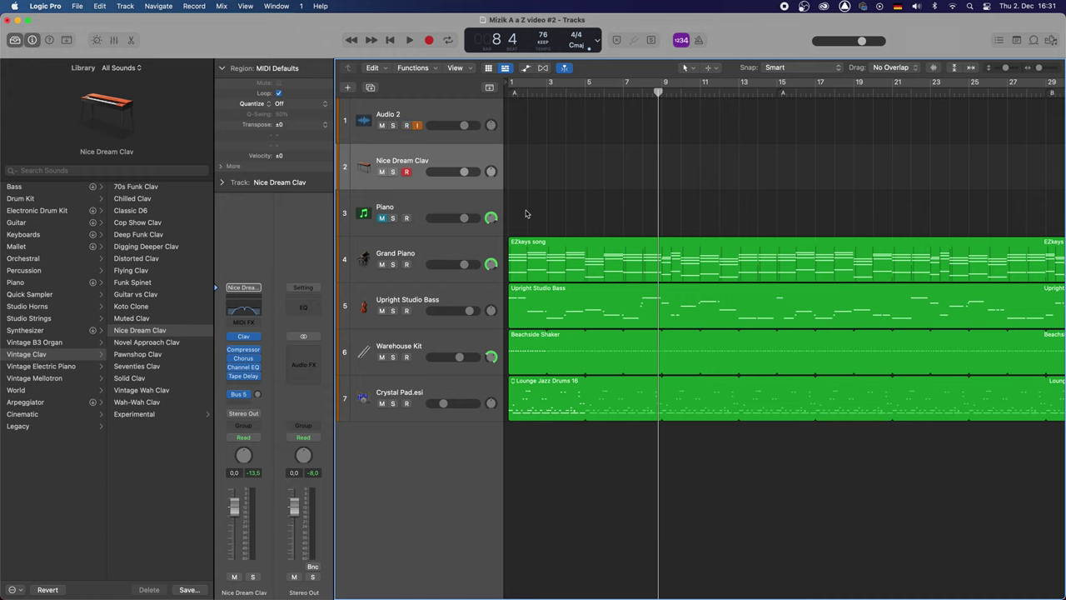
pyautogui.press('Return')
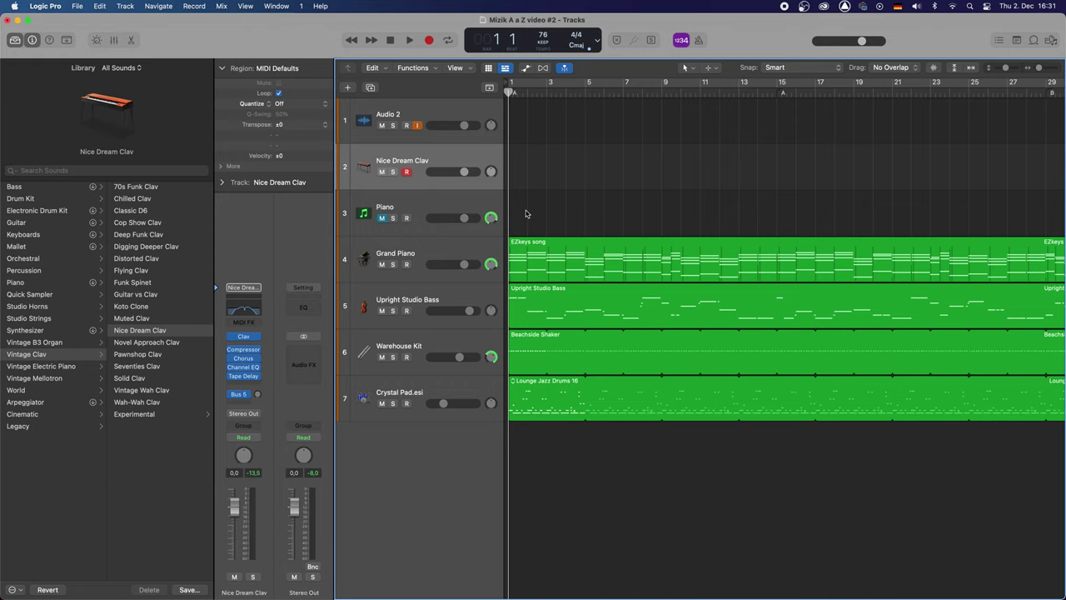
pyautogui.press('r')
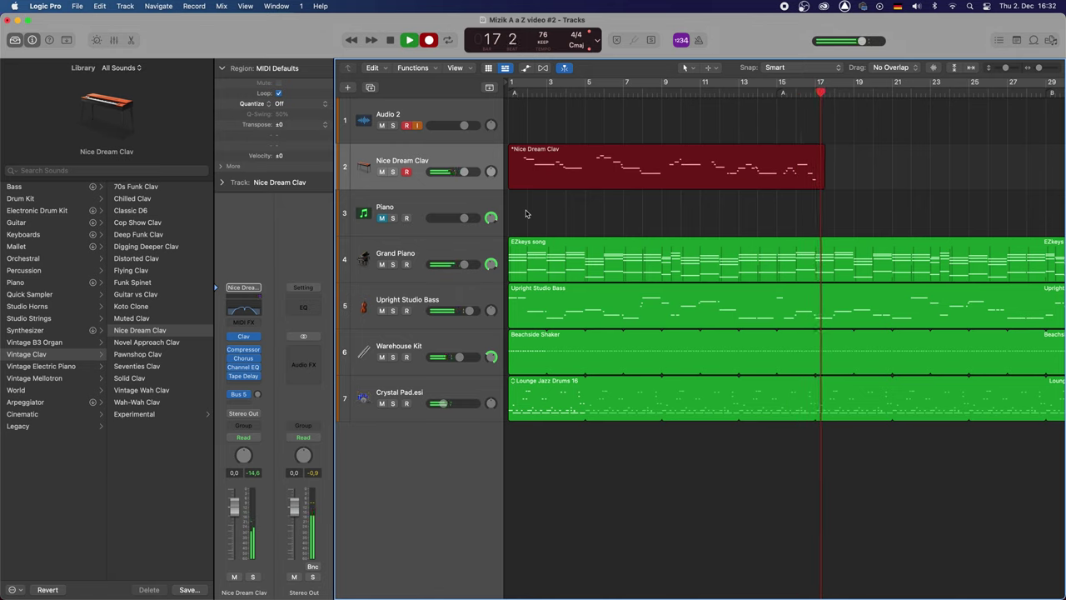
pyautogui.press('space')
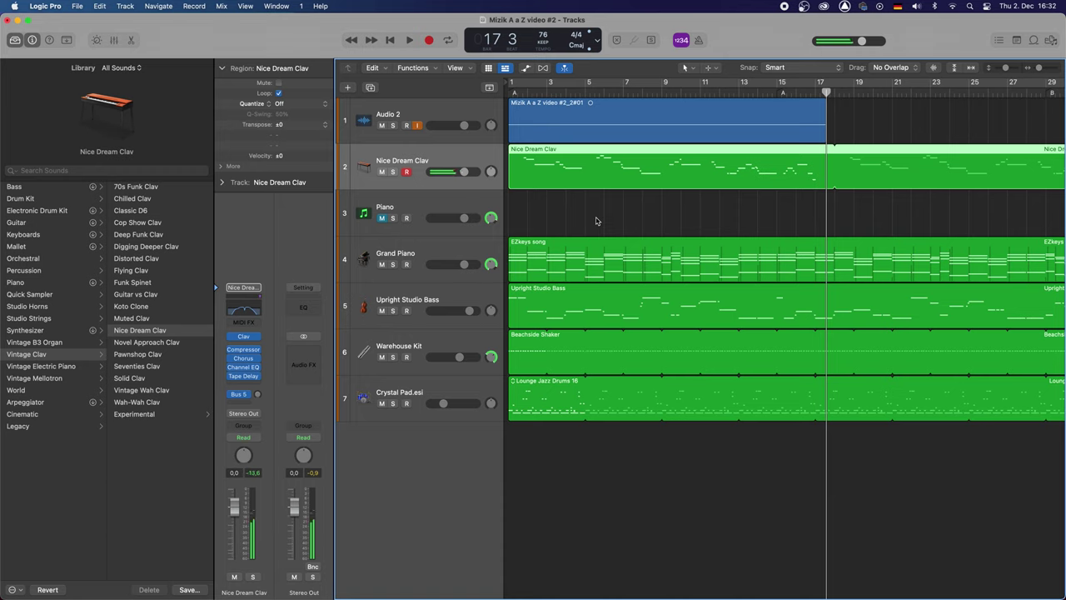
pyautogui.doubleClick(778, 92)
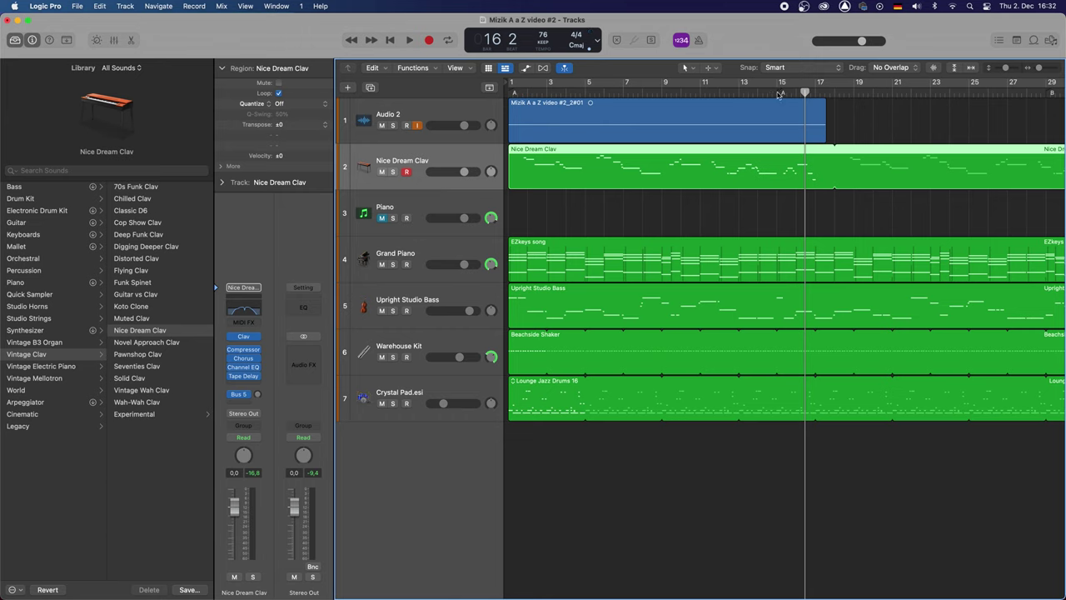
pyautogui.press('Delete')
pyautogui.press('Return')
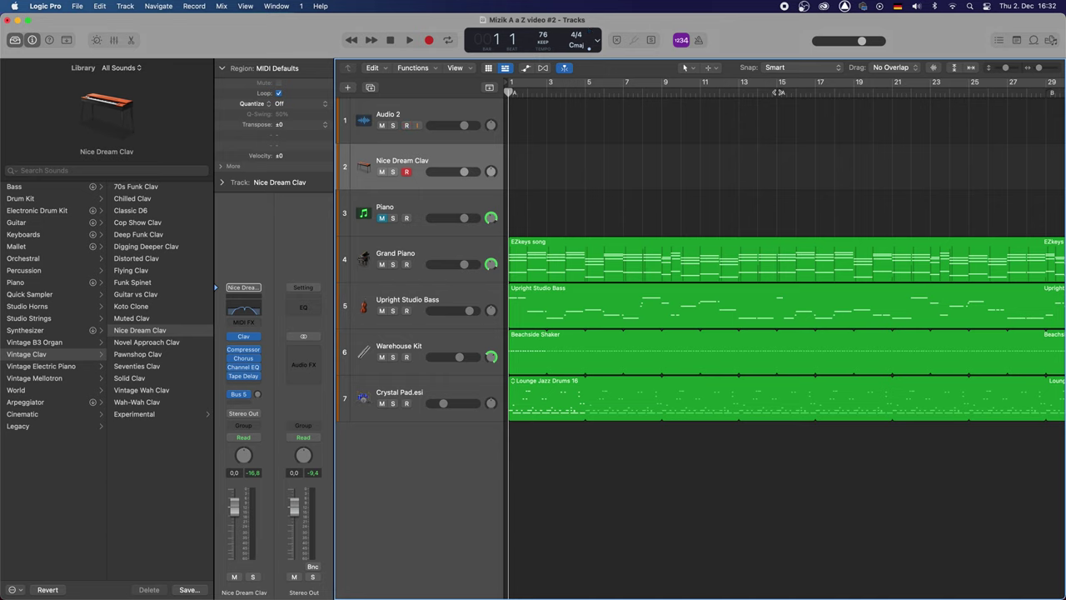
# Record the melody on the Nice Dream Clav track from bar 1 to about bar 30 and turn off looping for the region.
pyautogui.press('r')
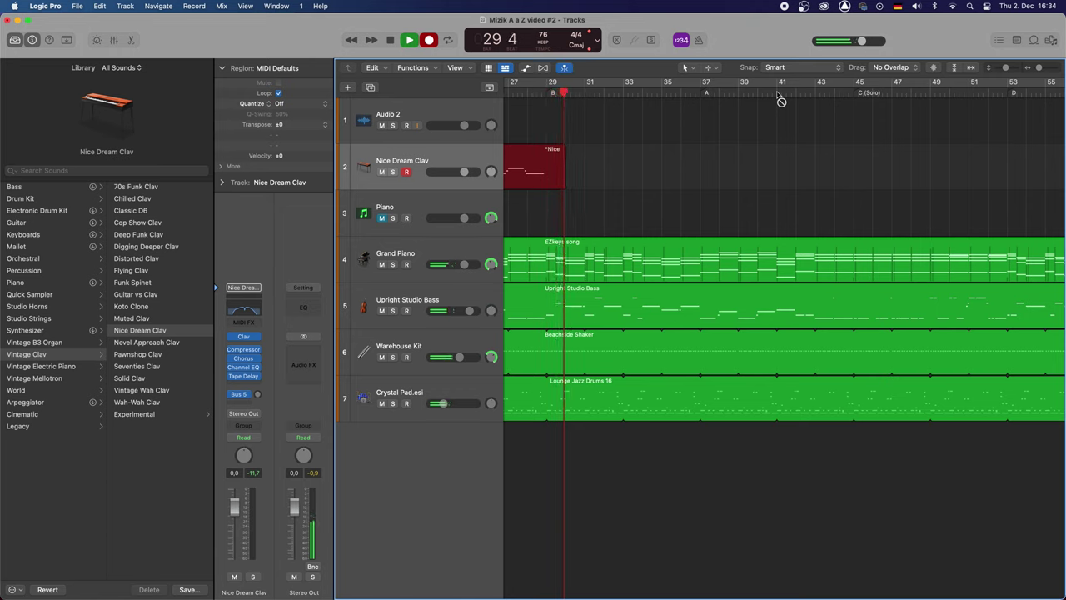
pyautogui.press('space')
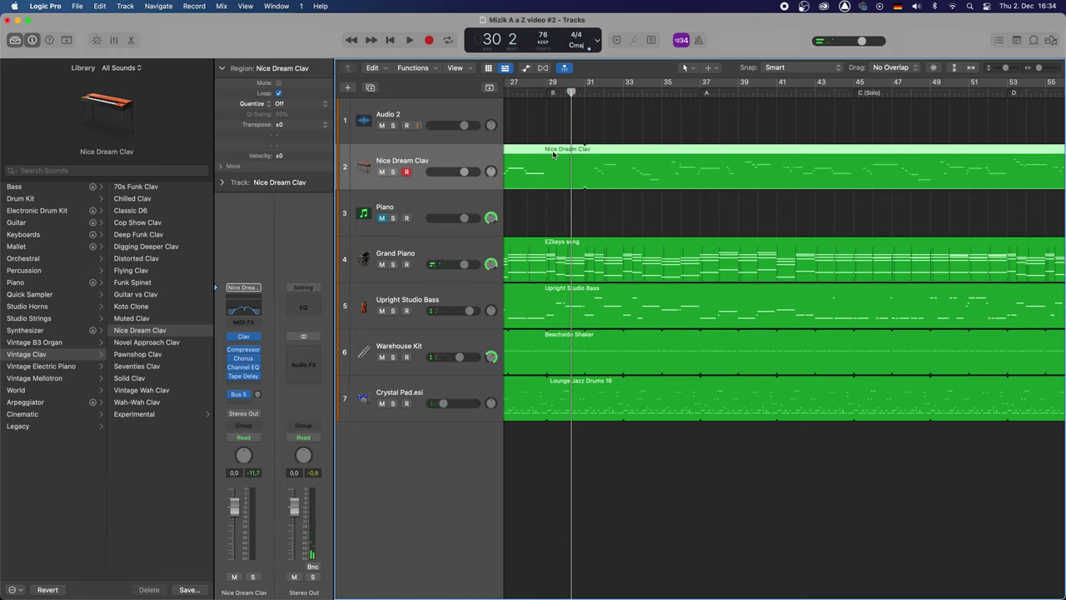
pyautogui.hscroll(-5, 633, 179)
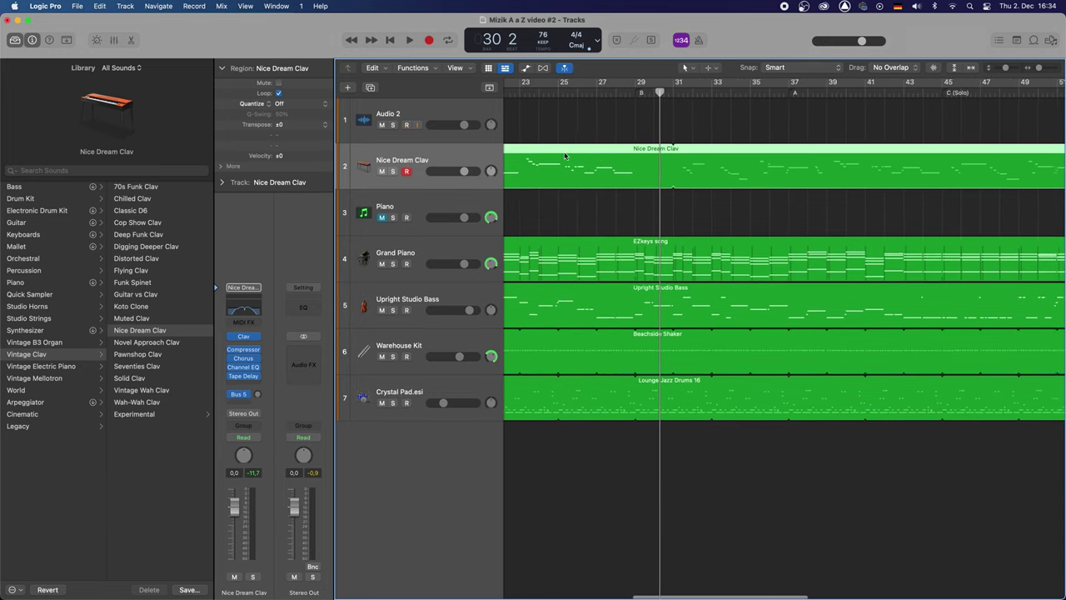
pyautogui.click(675, 144)
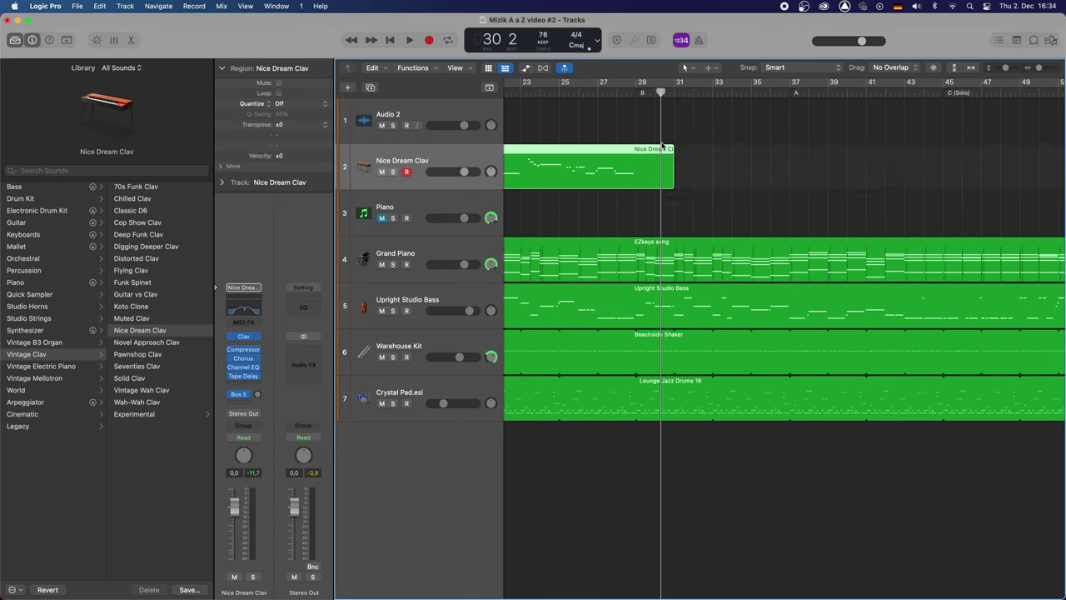
# Rehearse section B from bar 29, then record its melody on the Nice Dream Clav track up to about bar 38.
pyautogui.click(637, 91)
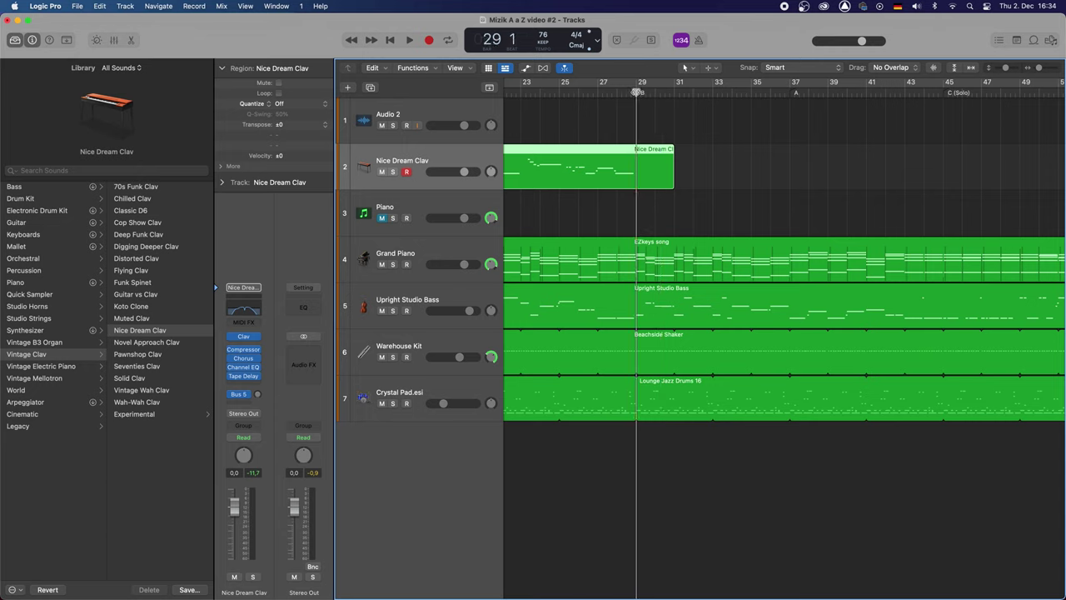
pyautogui.press('space')
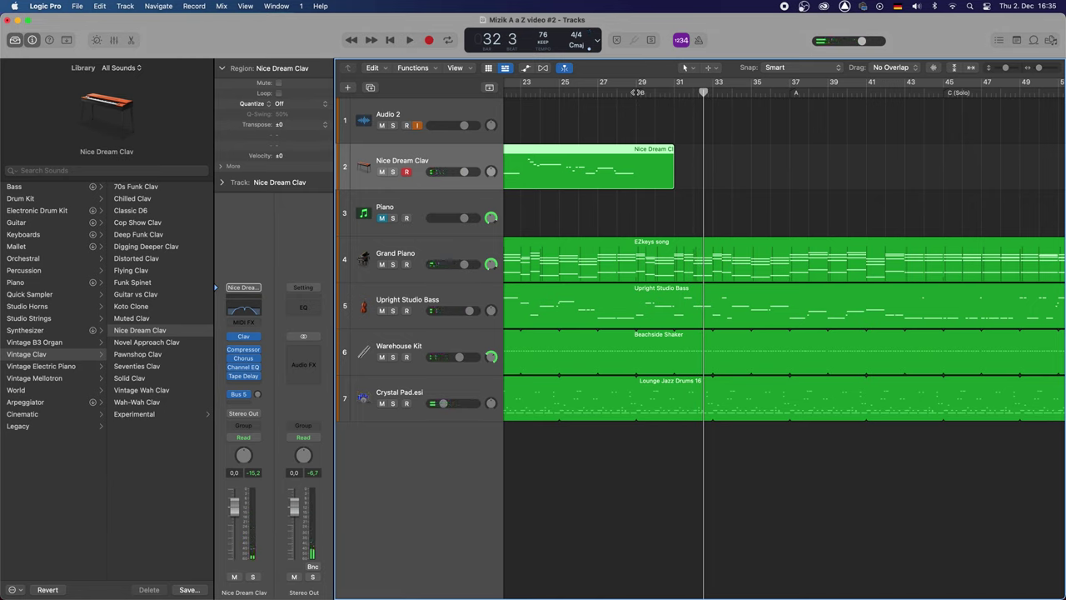
pyautogui.press('space')
pyautogui.press('r')
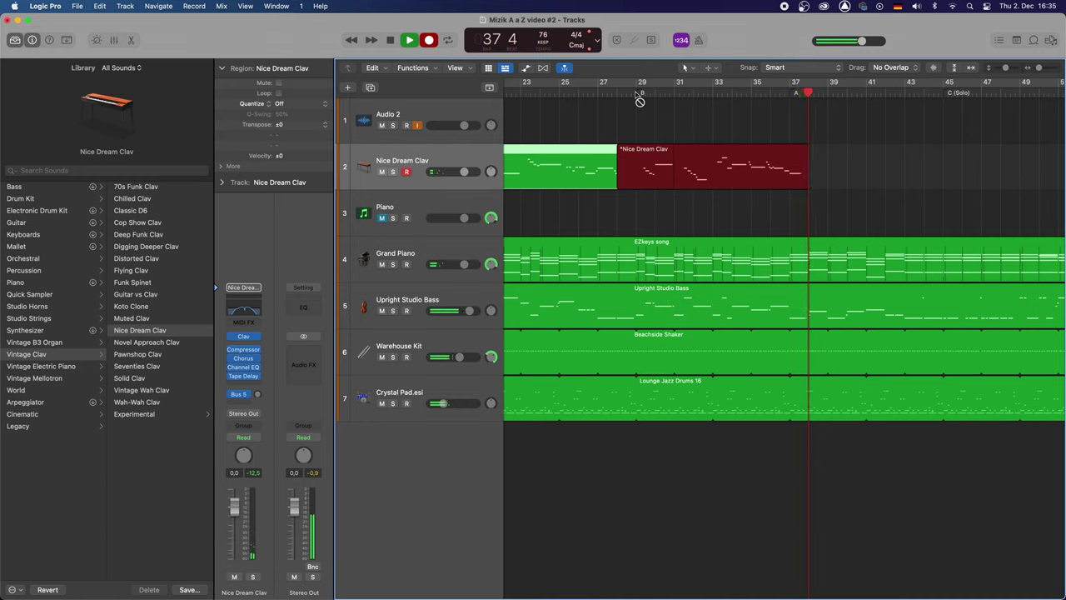
pyautogui.hotkey('shift', 'r')
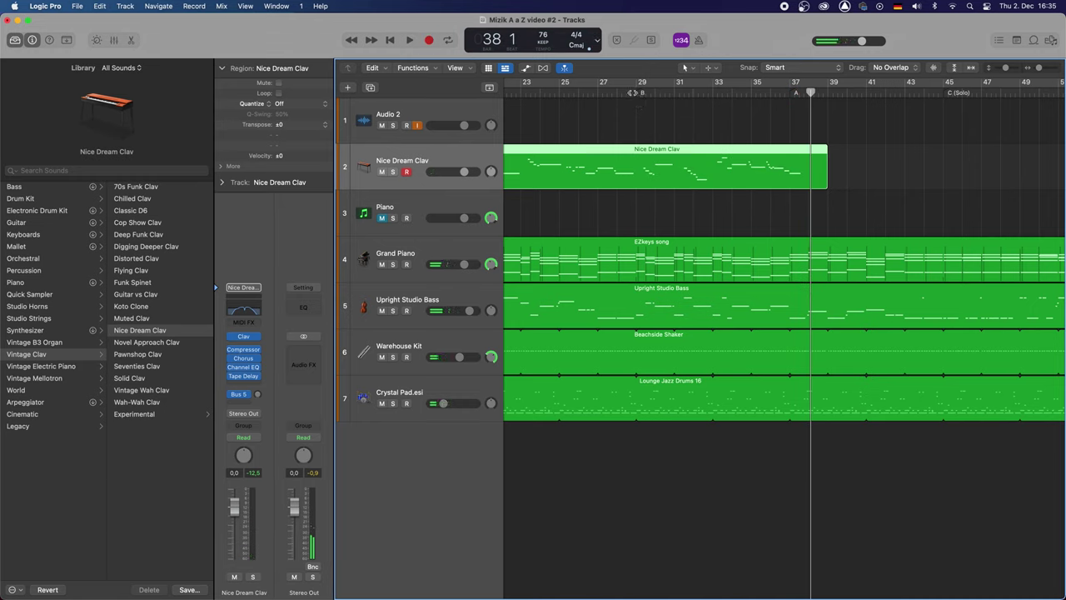
pyautogui.press('space')
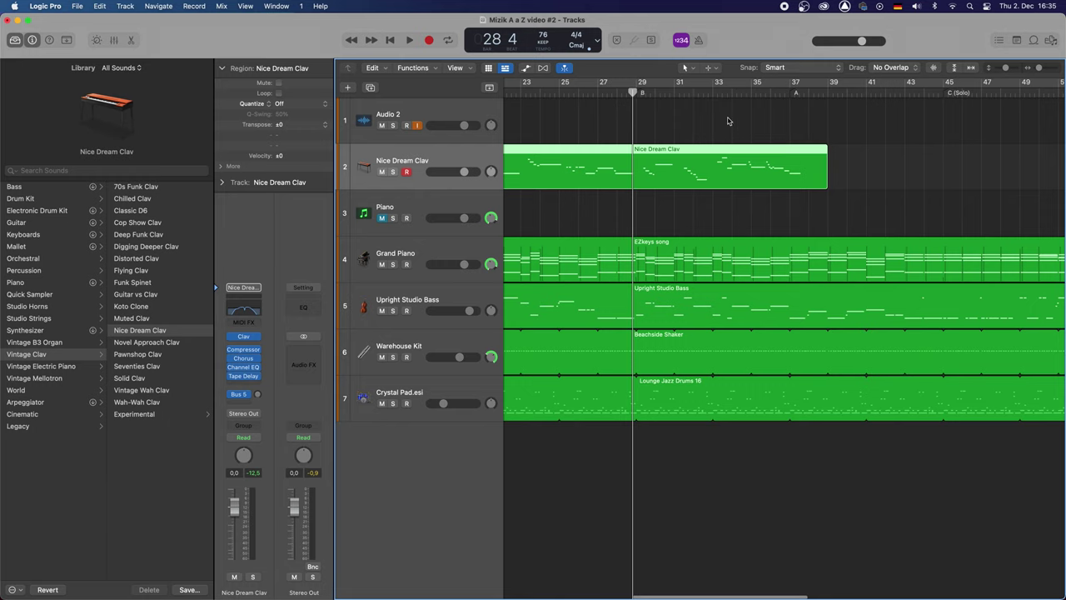
pyautogui.hscroll(-2, 727, 120)
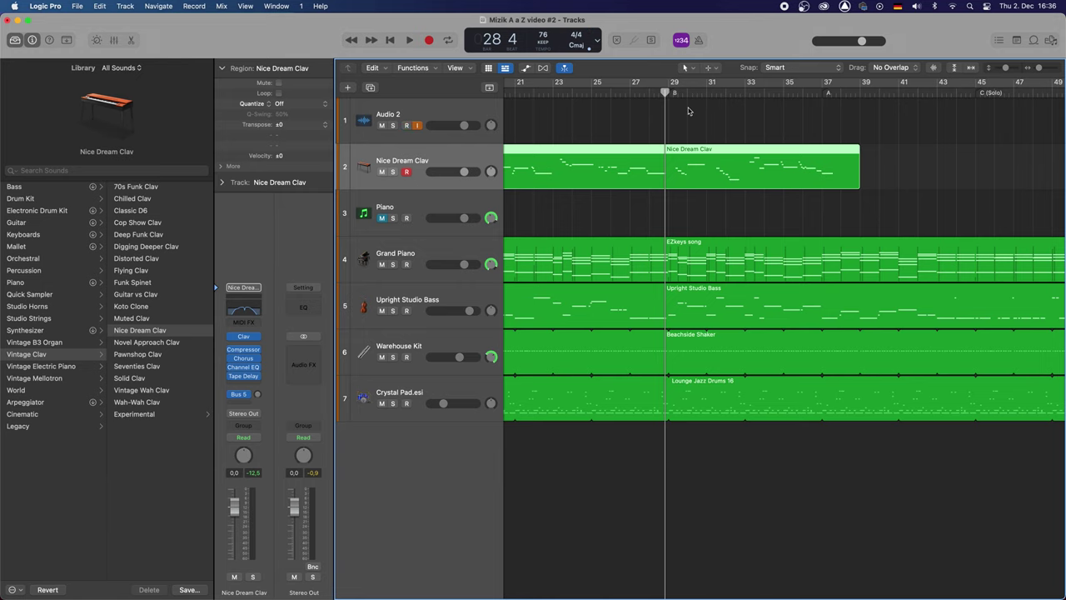
pyautogui.hscroll(-5, 688, 110)
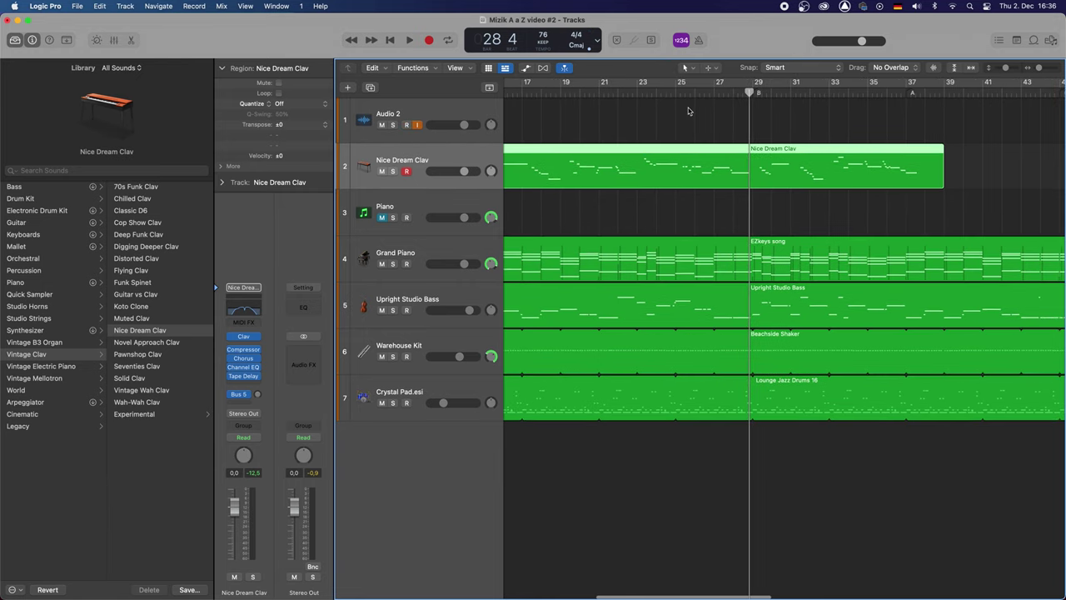
pyautogui.hscroll(5, 688, 111)
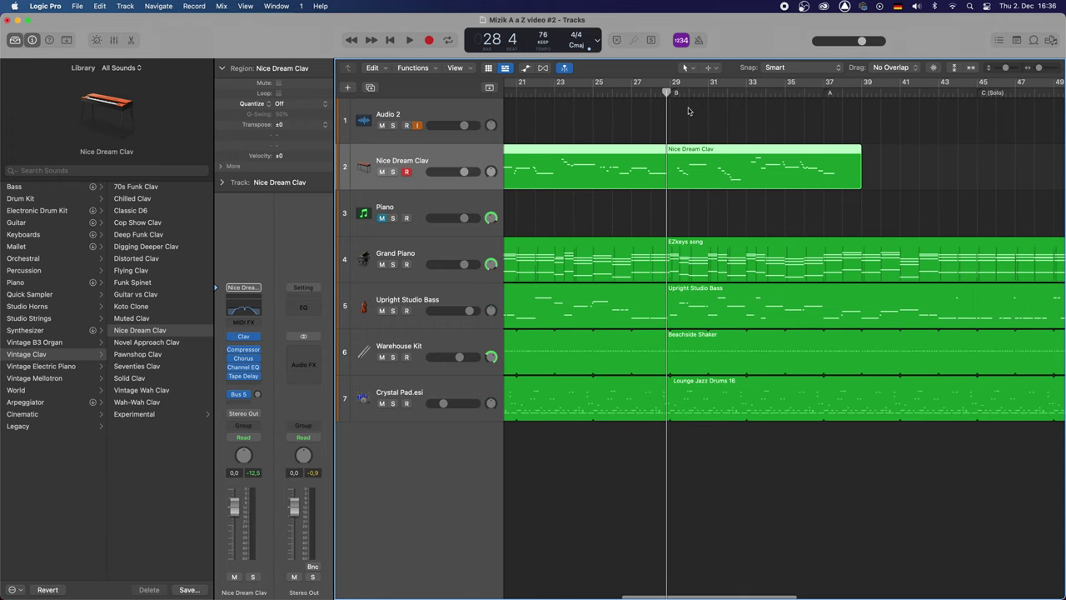
pyautogui.click(822, 95)
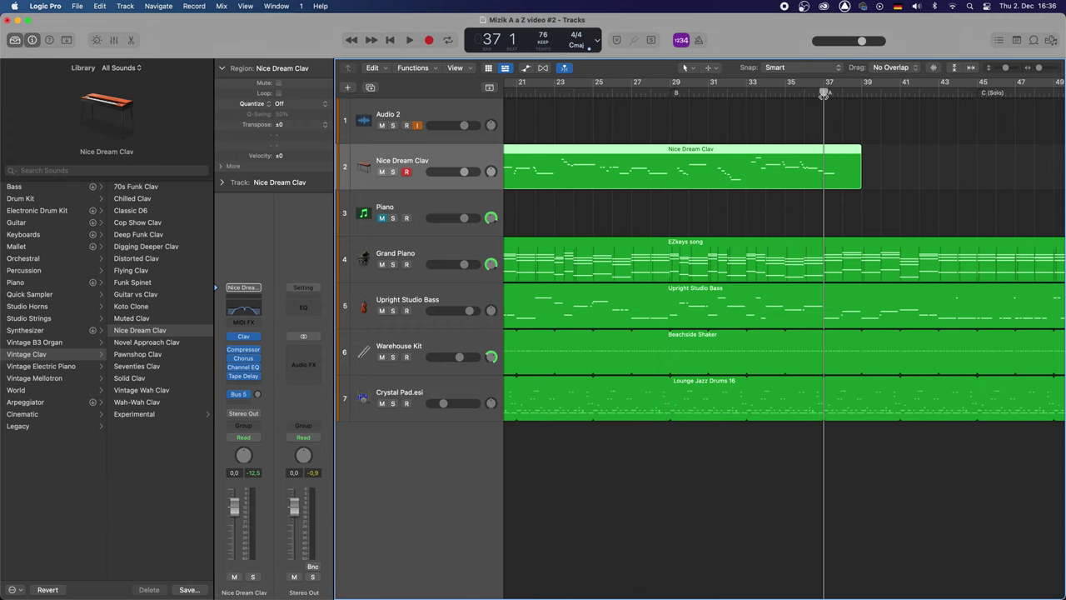
pyautogui.press('r')
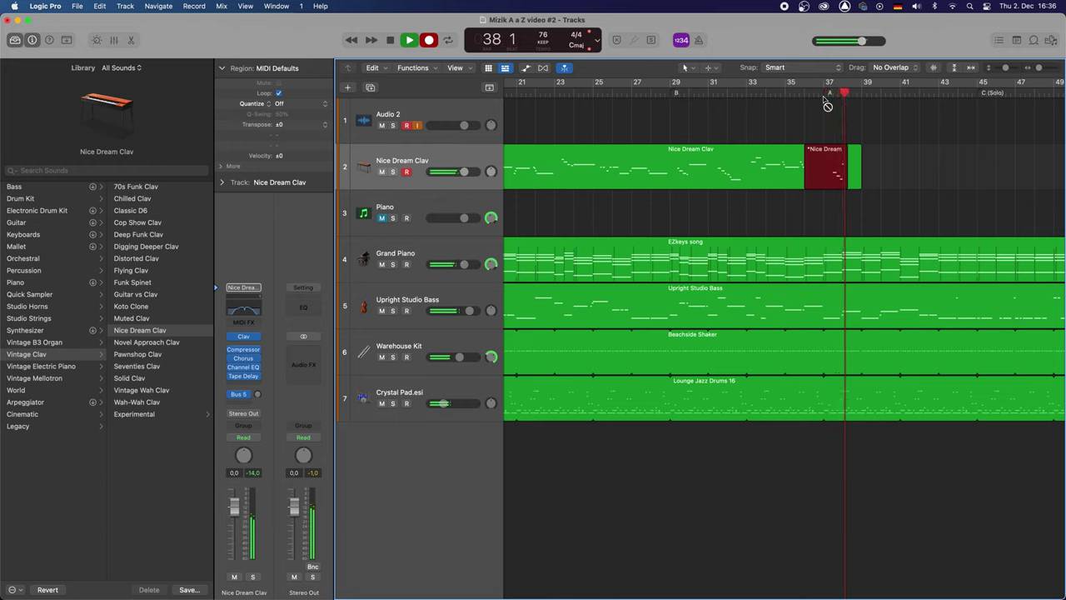
pyautogui.press('space')
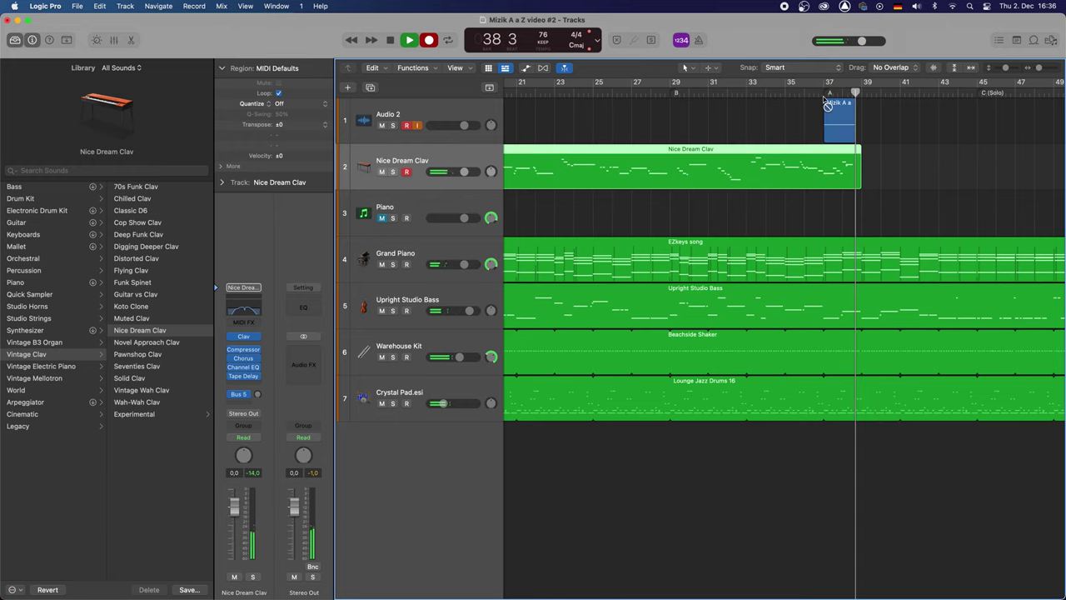
pyautogui.press('super+z')
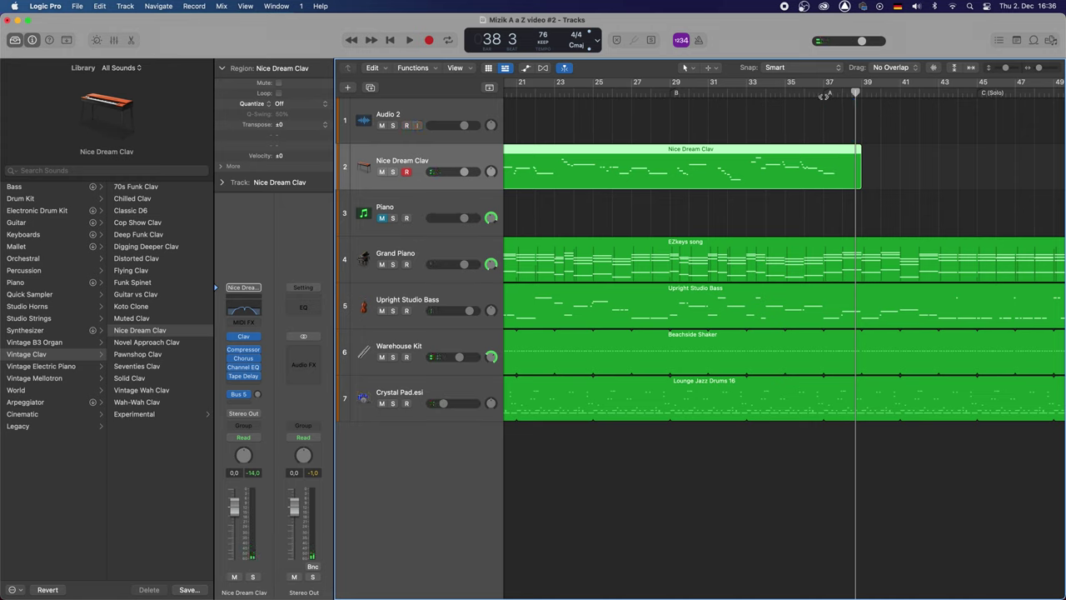
# Record the section A melody on the Nice Dream Clav track from bar 37 to about bar 45.
pyautogui.click(824, 95)
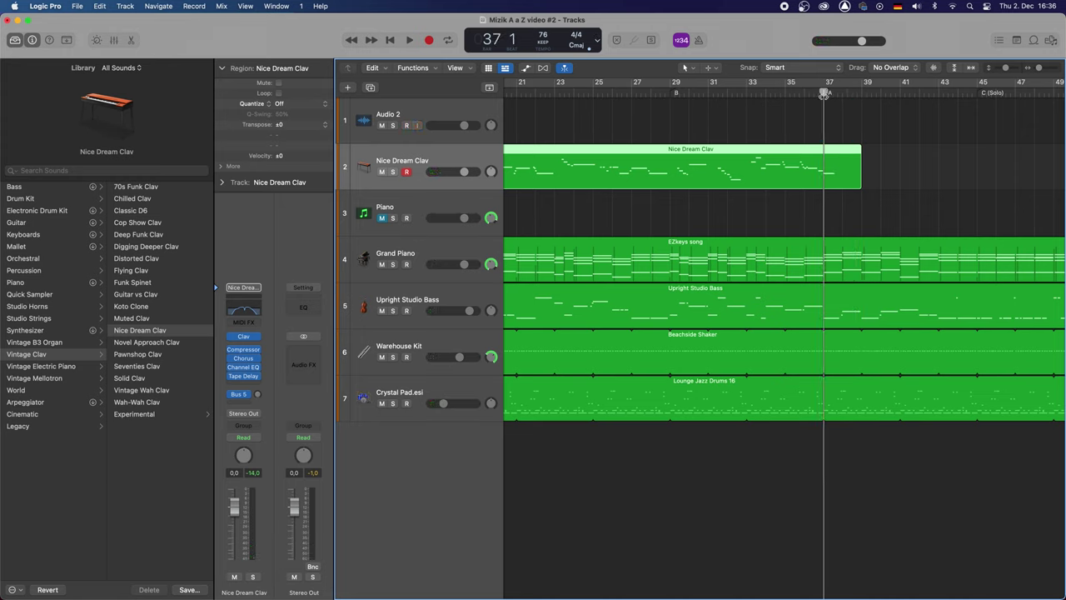
pyautogui.press('r')
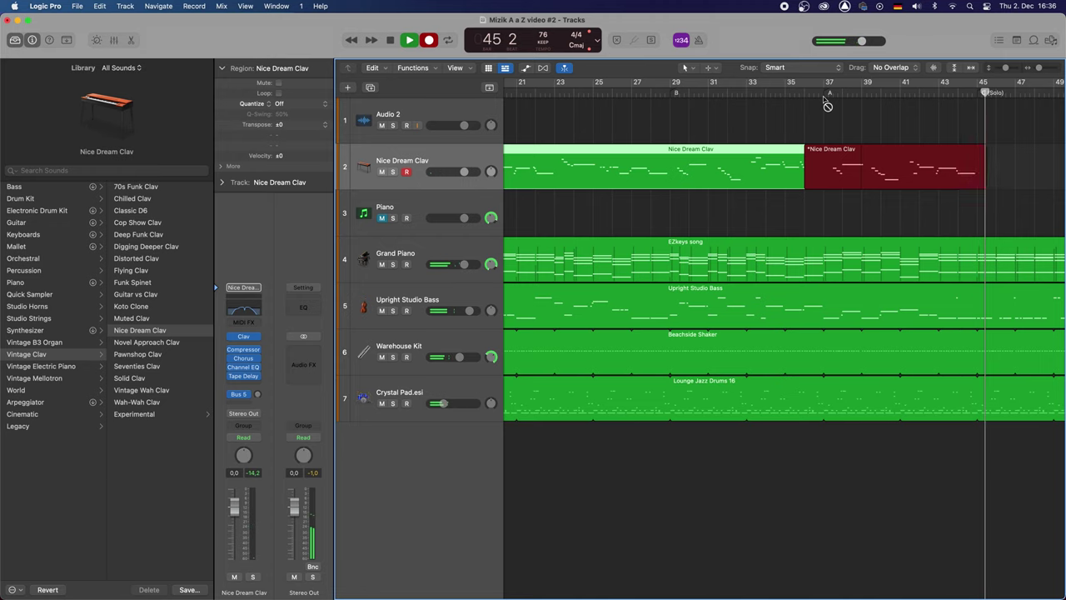
pyautogui.press('space')
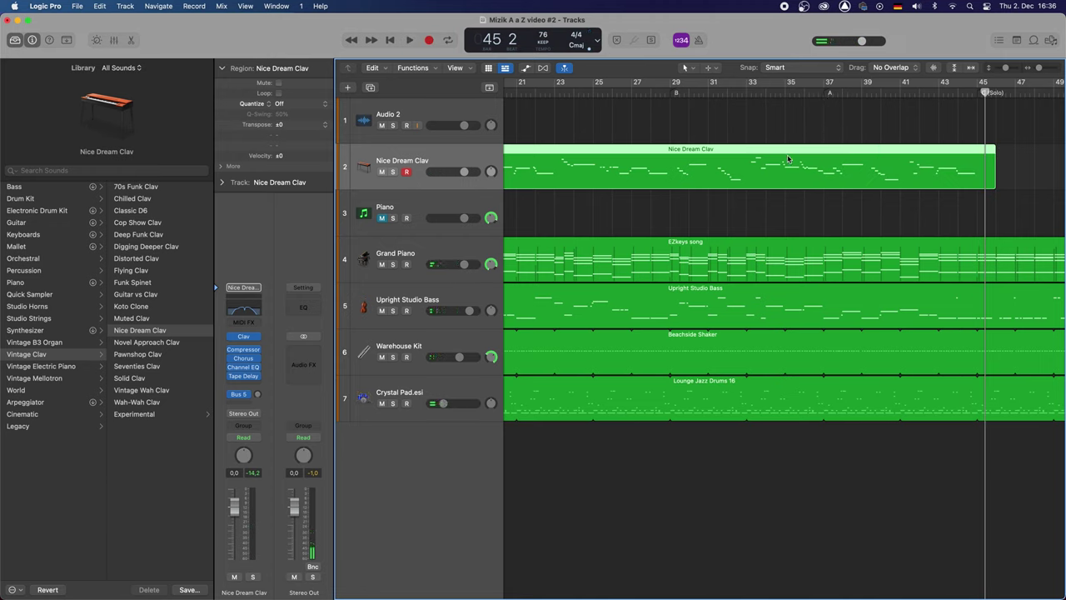
# Audition section D from bar 52, then rehearse its melody on the Nice Dream Clav track from bar 53.
pyautogui.hscroll(5, 833, 140)
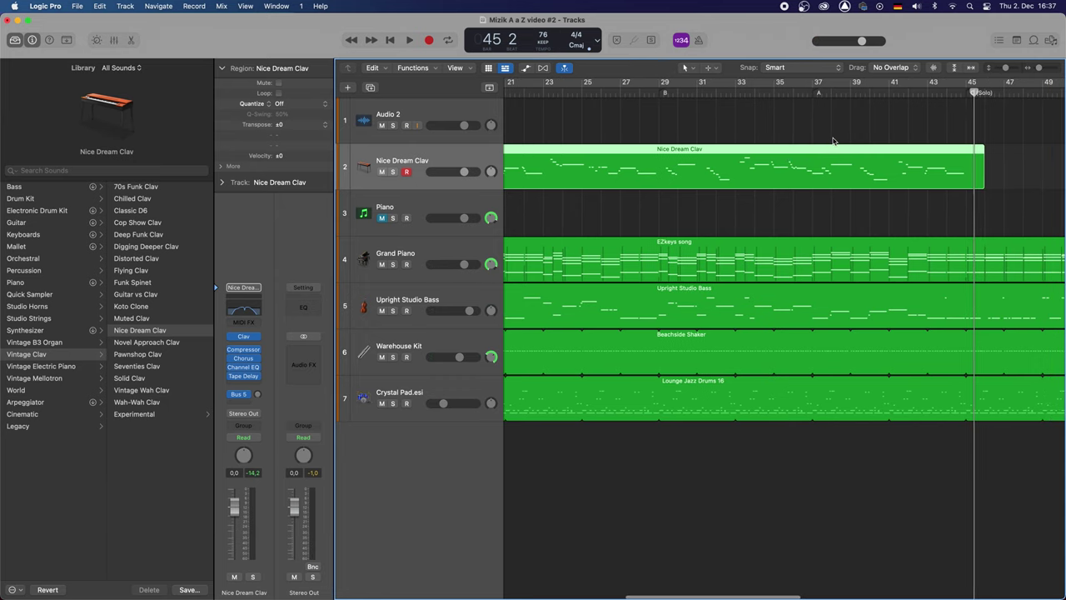
pyautogui.hscroll(2, 833, 140)
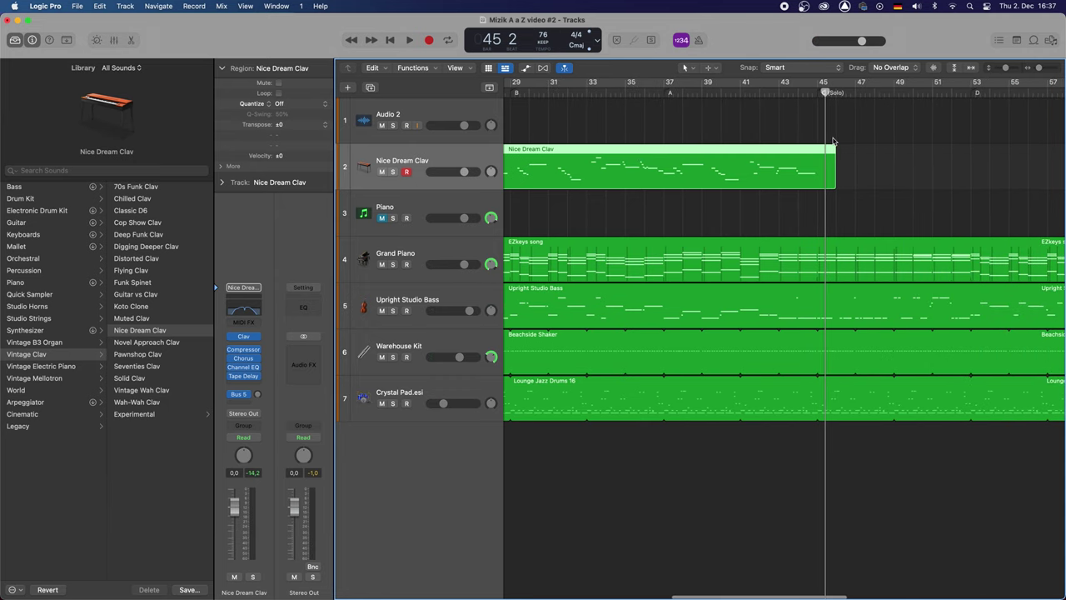
pyautogui.hscroll(4, 832, 140)
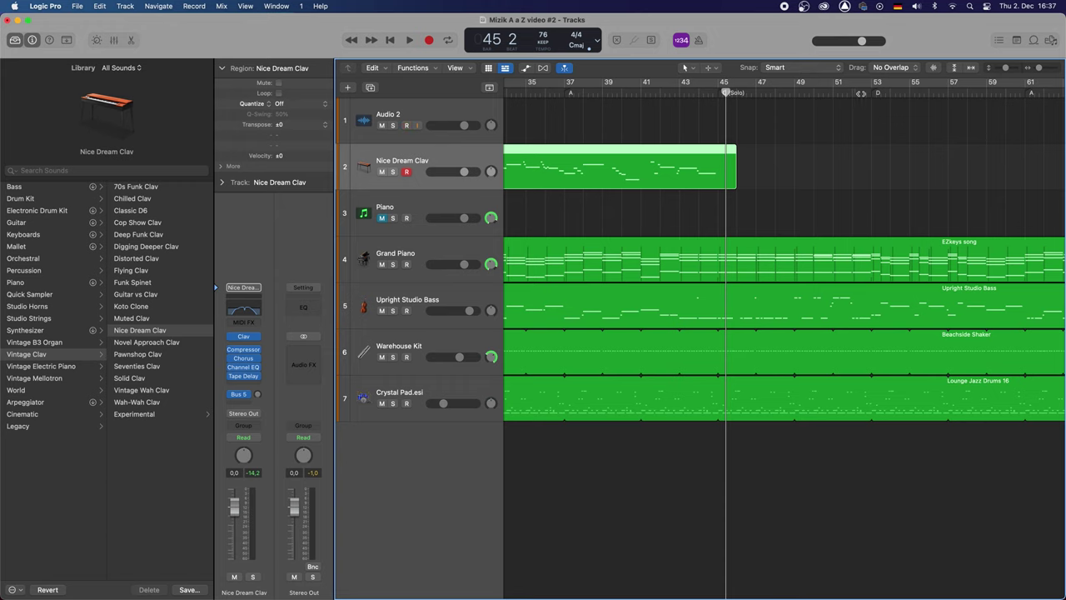
pyautogui.click(861, 92)
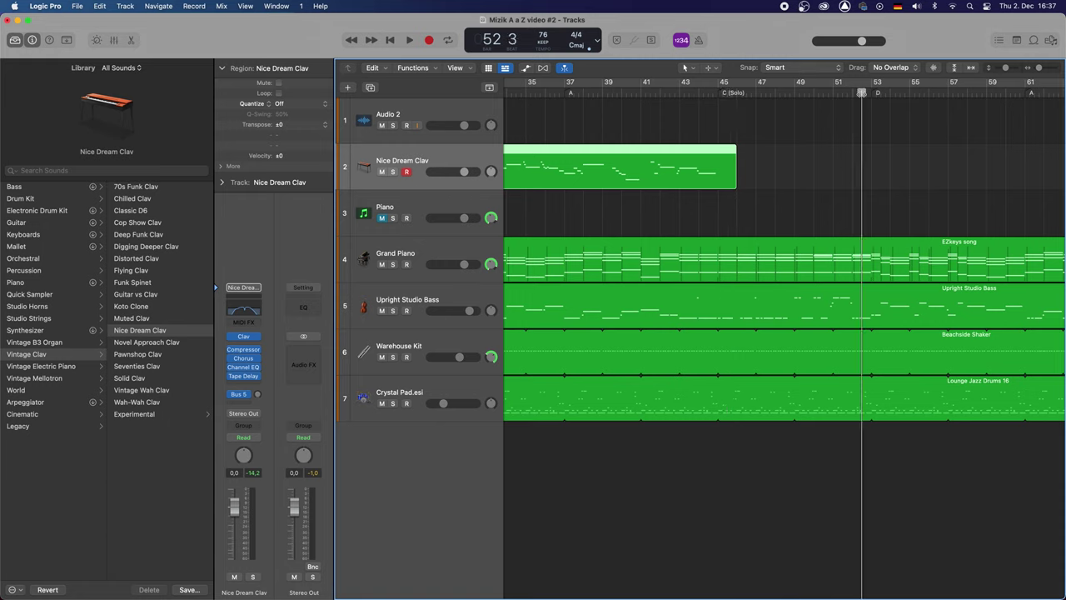
pyautogui.press('space')
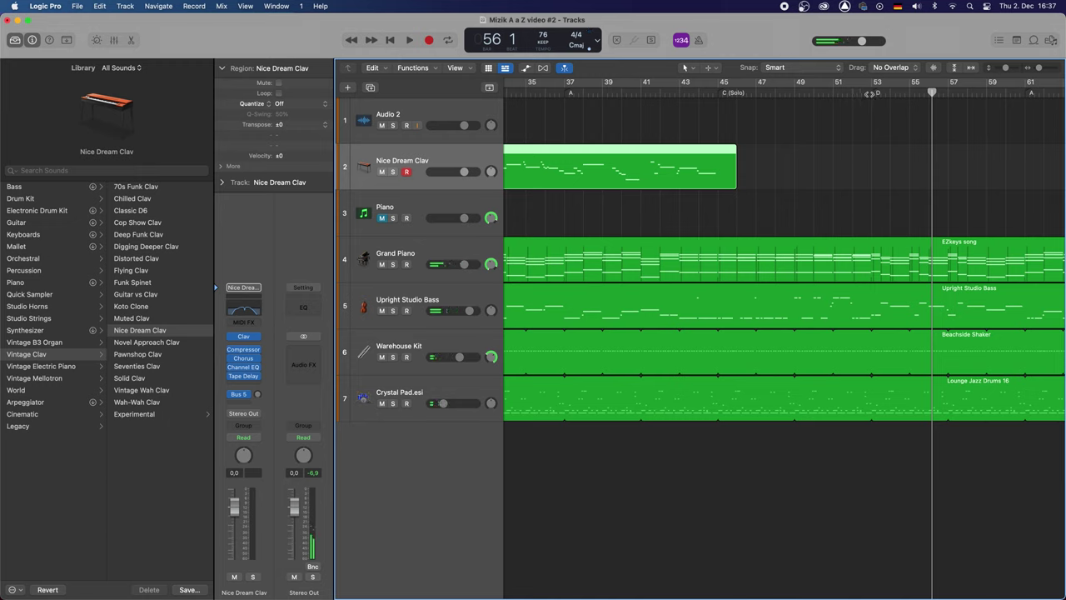
pyautogui.click(870, 93)
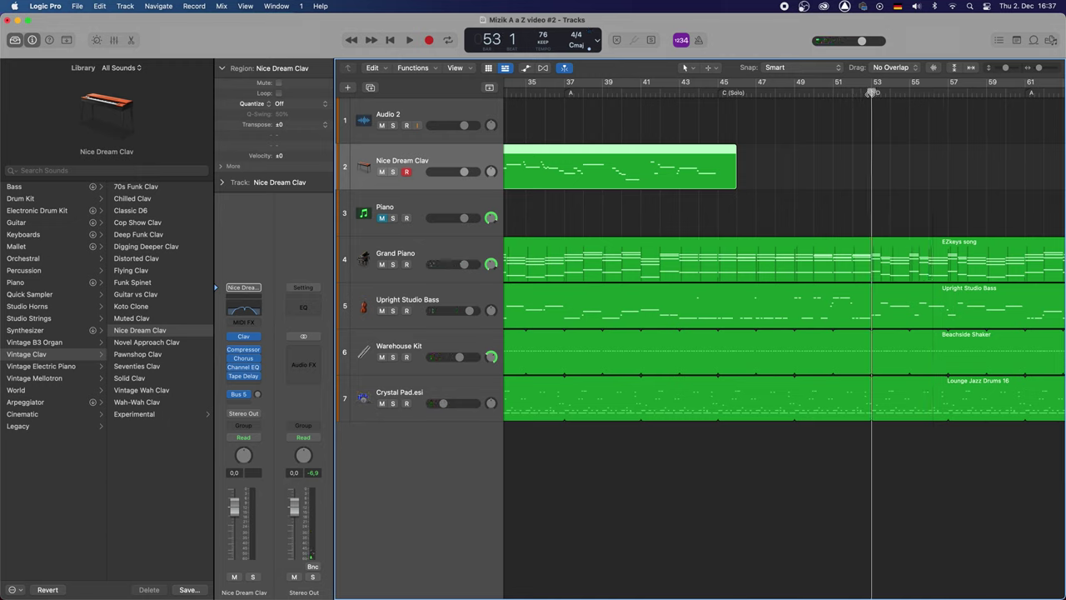
pyautogui.press('space')
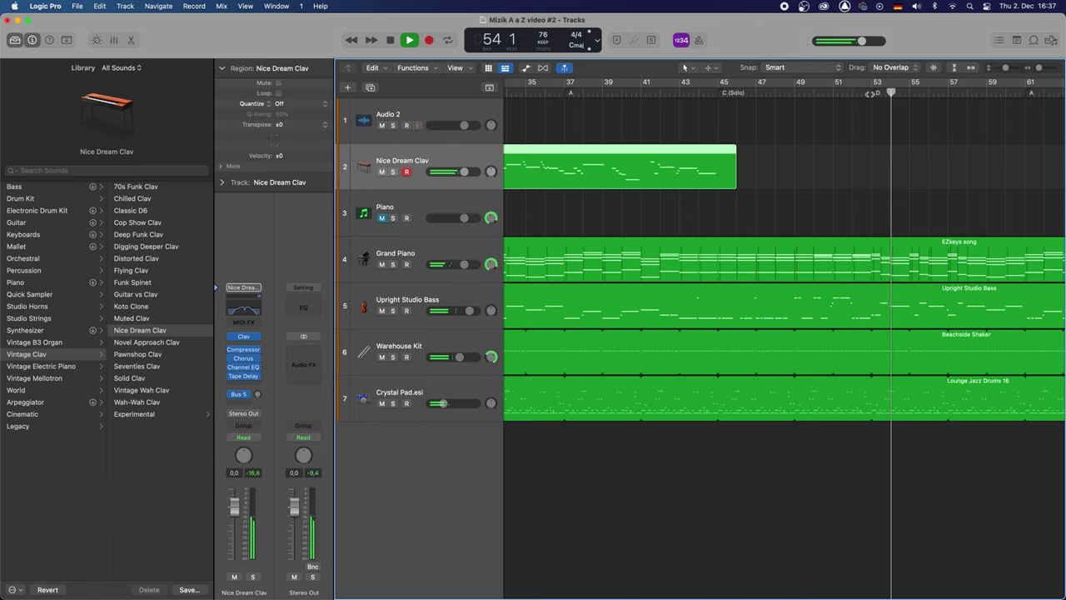
pyautogui.press('space')
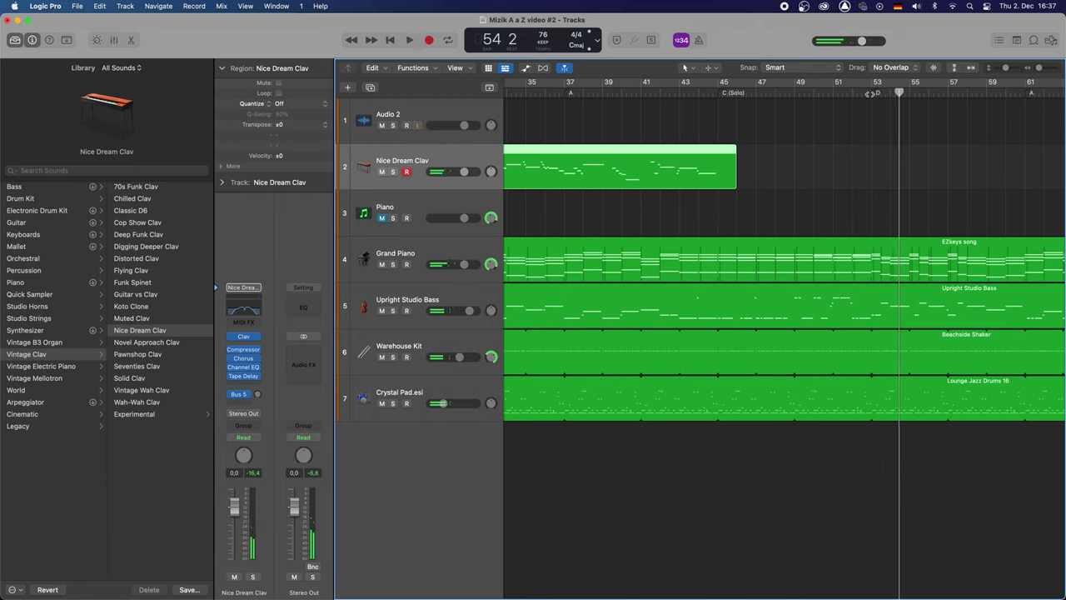
# Try recording the section D melody on the Nice Dream Clav track from bar 53 to about bar 61, then undo the take.
pyautogui.click(870, 93)
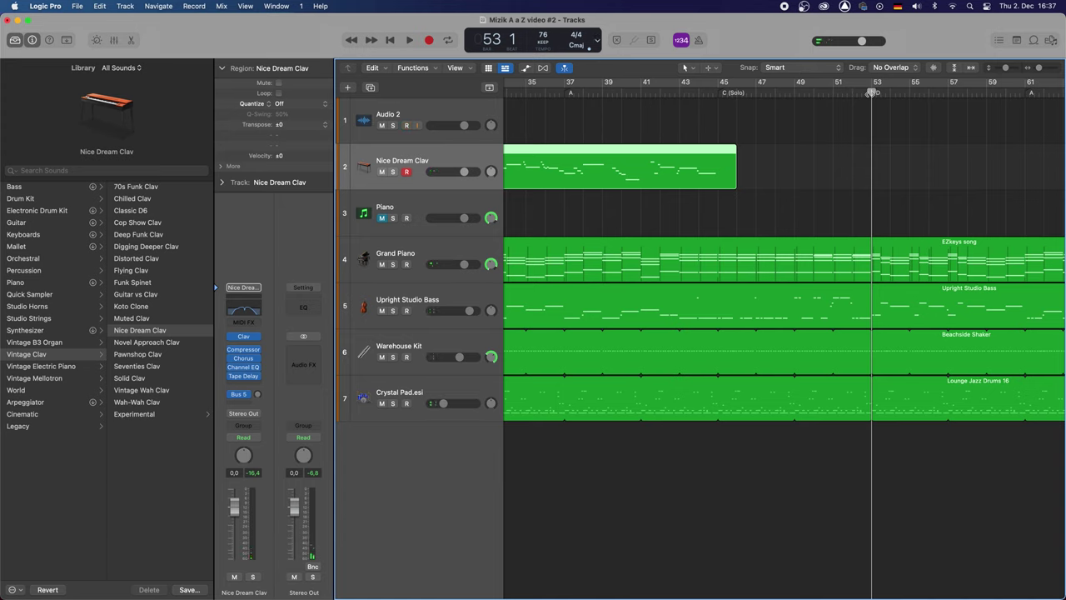
pyautogui.press('r')
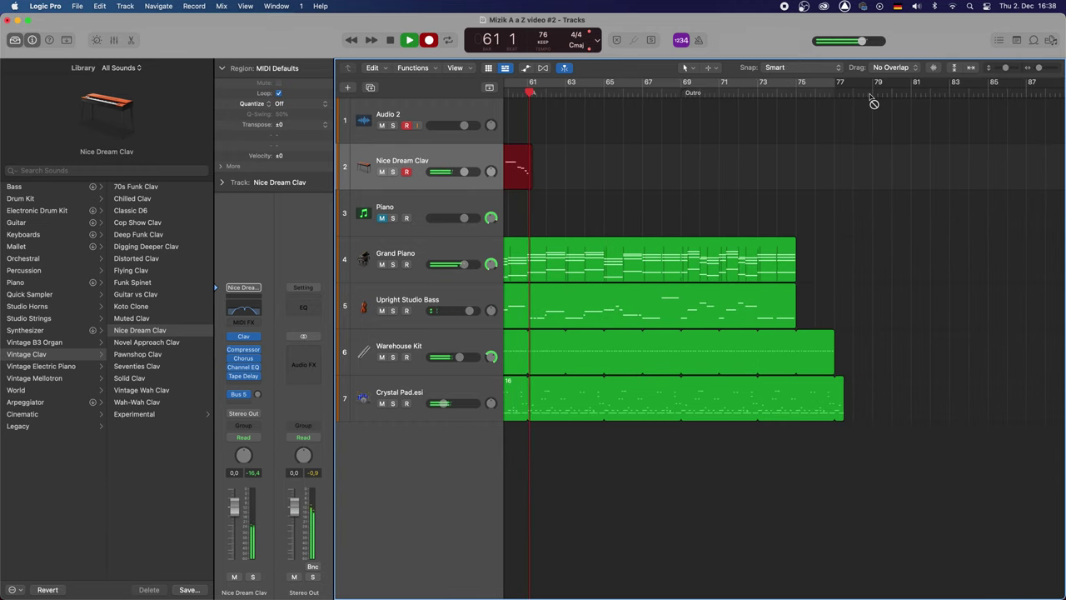
pyautogui.press('space')
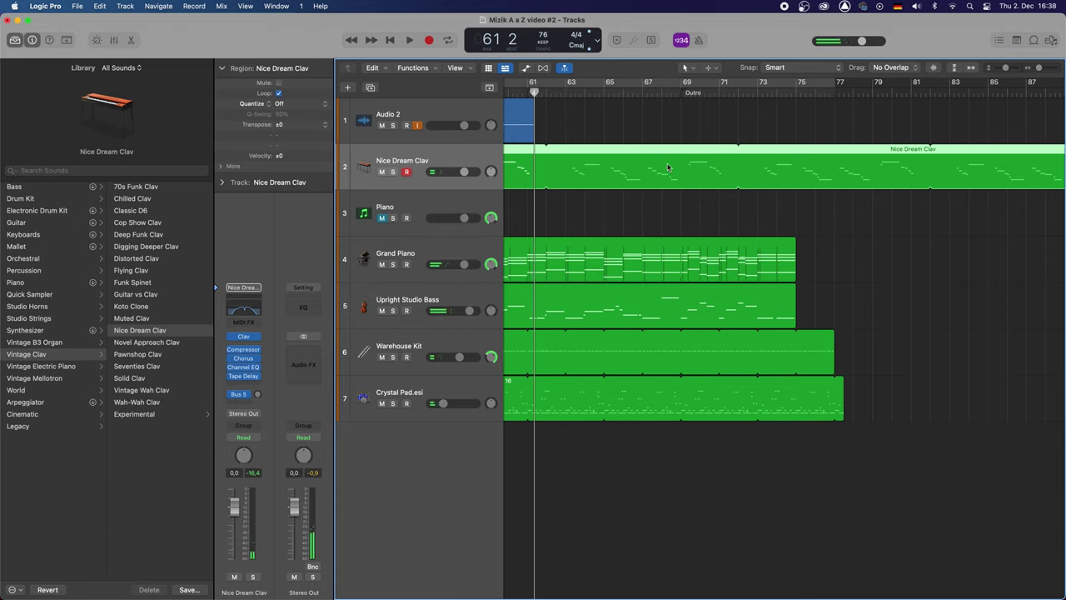
pyautogui.hscroll(-10, 664, 168)
pyautogui.hscroll(-4, 663, 167)
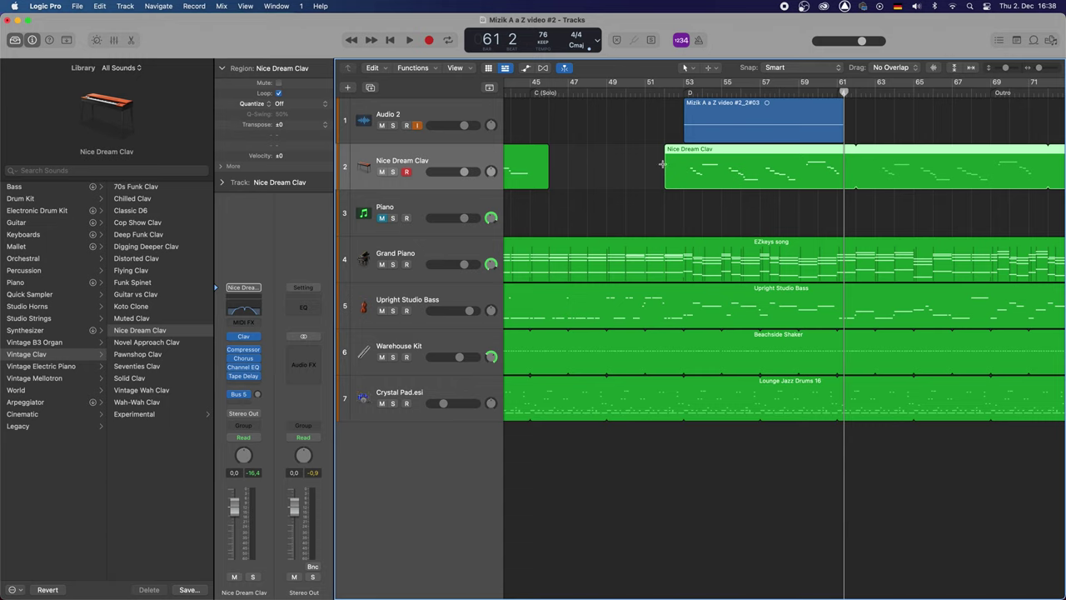
pyautogui.press('super+z')
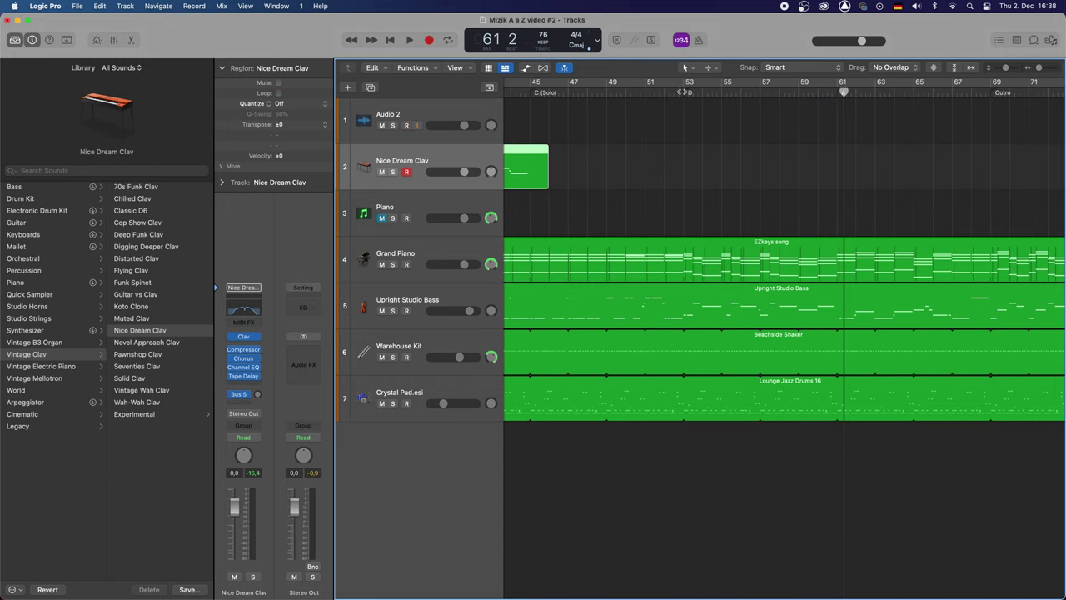
pyautogui.click(683, 90)
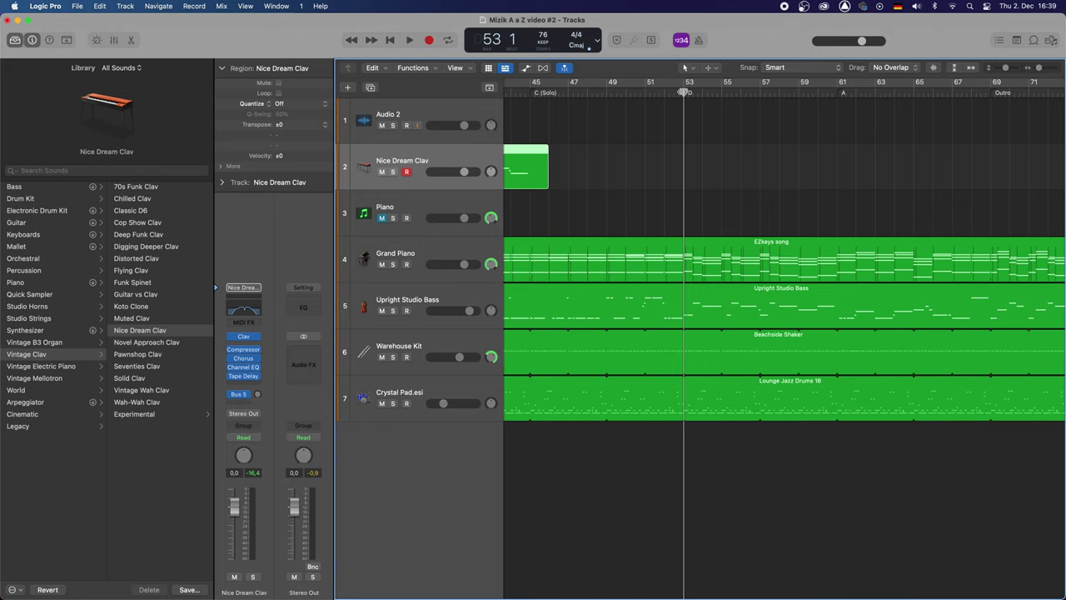
pyautogui.press('r')
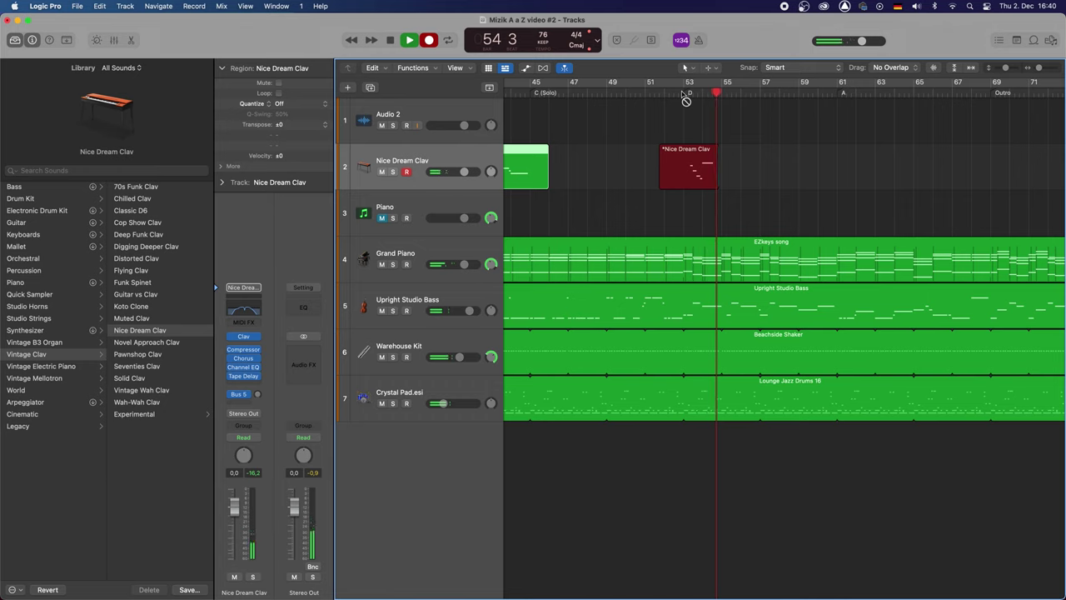
pyautogui.press('space')
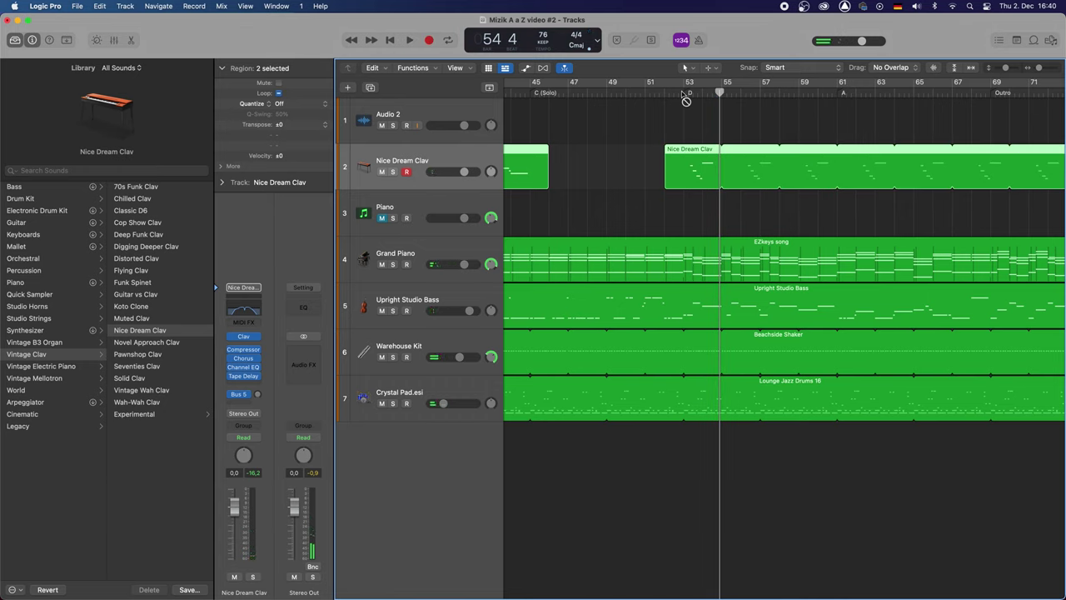
pyautogui.press('super+z')
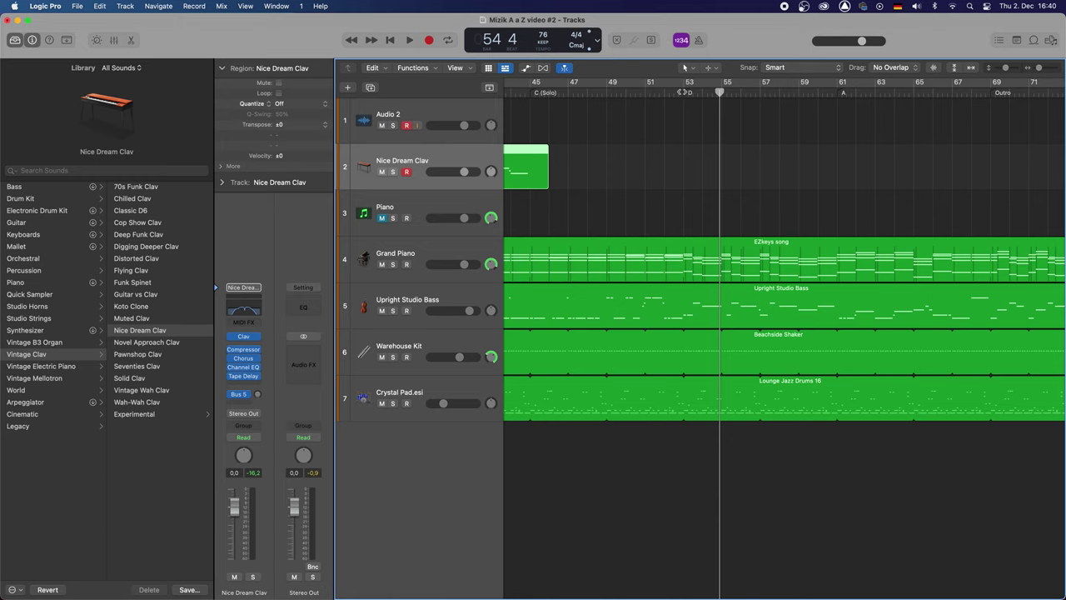
pyautogui.click(685, 94)
pyautogui.press('r')
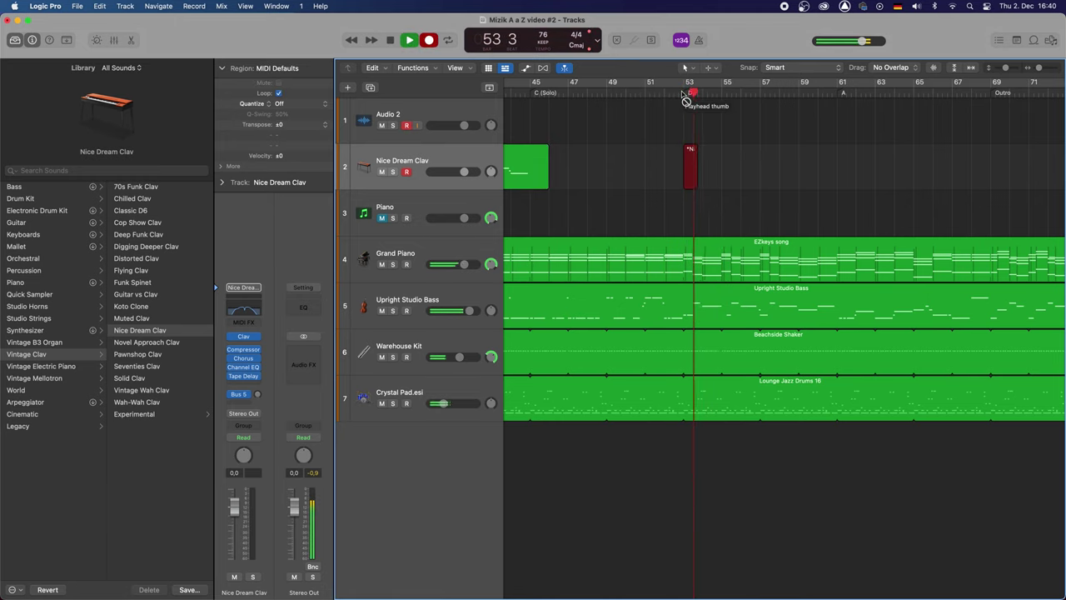
pyautogui.press('space')
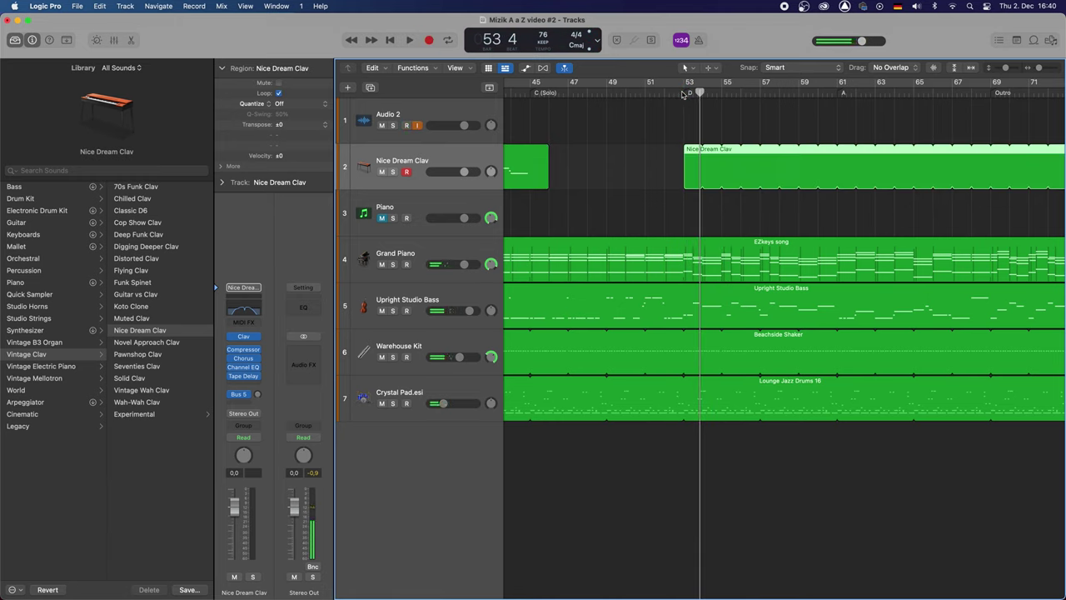
pyautogui.press('super+z')
pyautogui.click(684, 93)
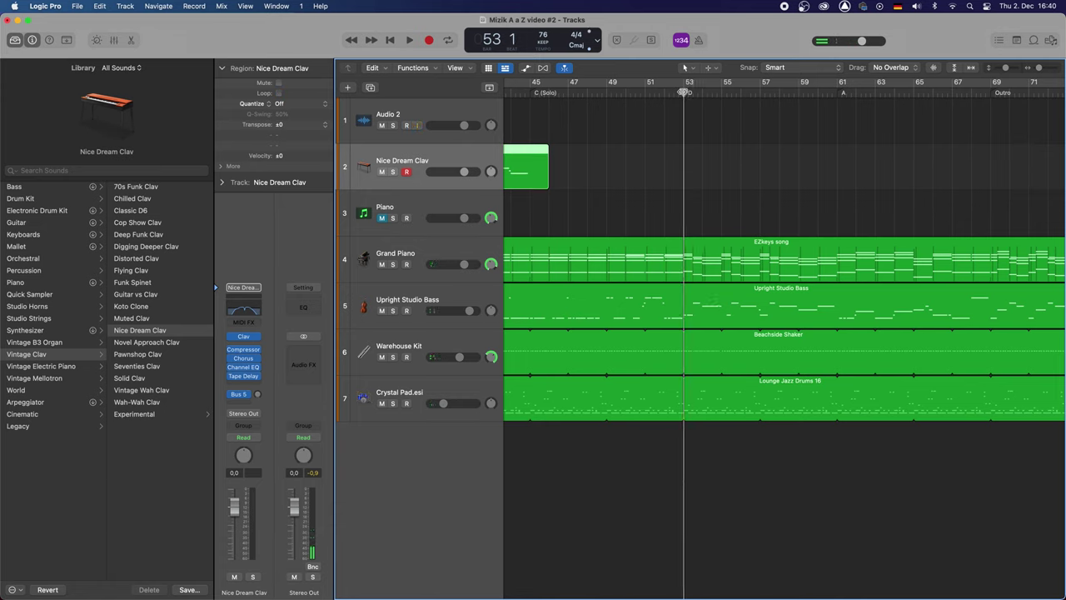
pyautogui.press('r')
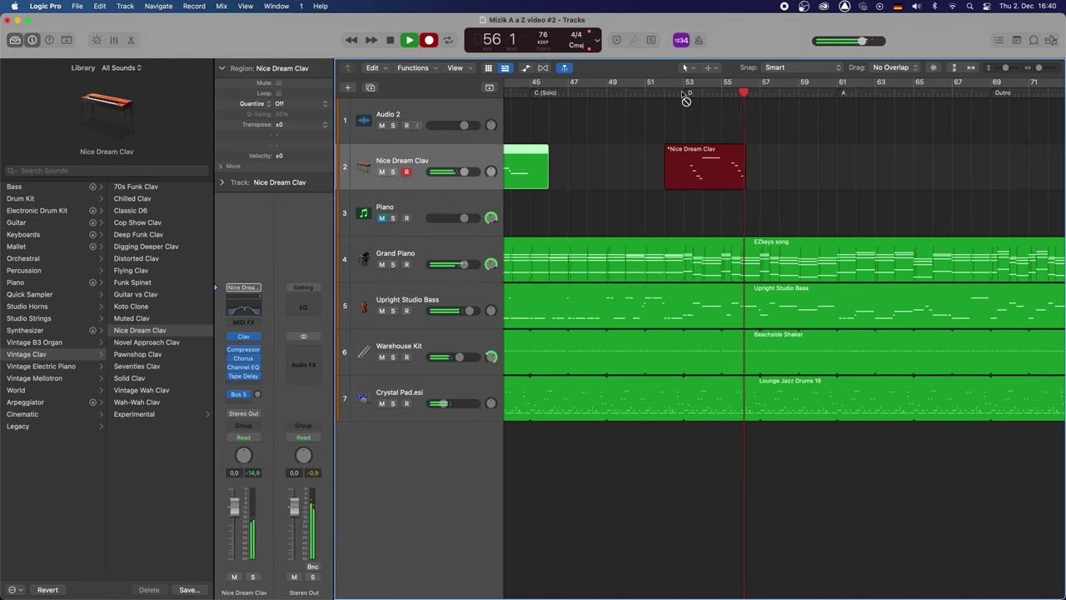
pyautogui.press('space')
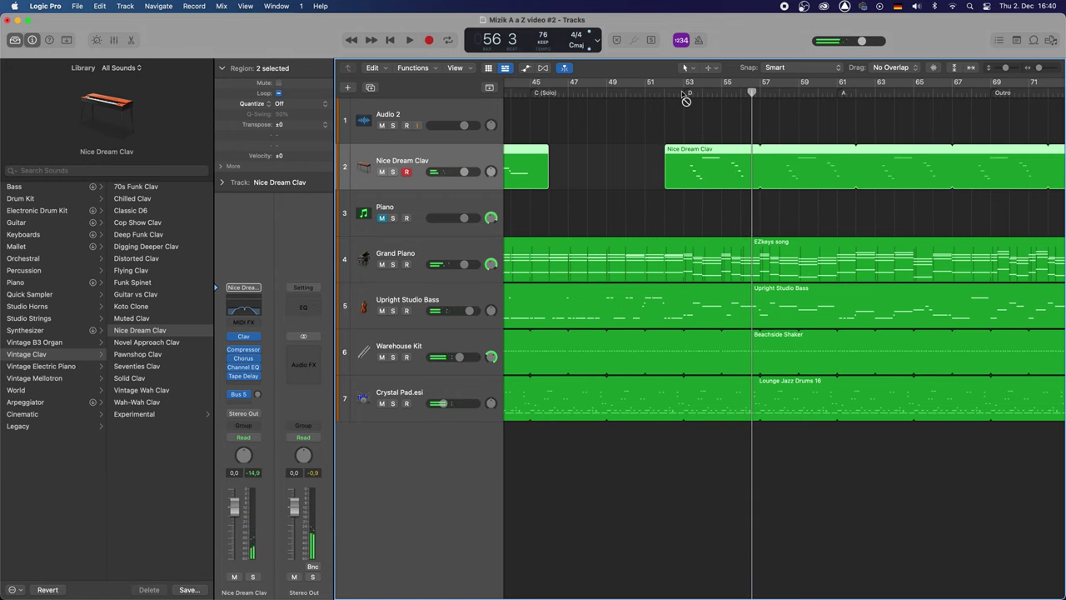
pyautogui.press('super+z')
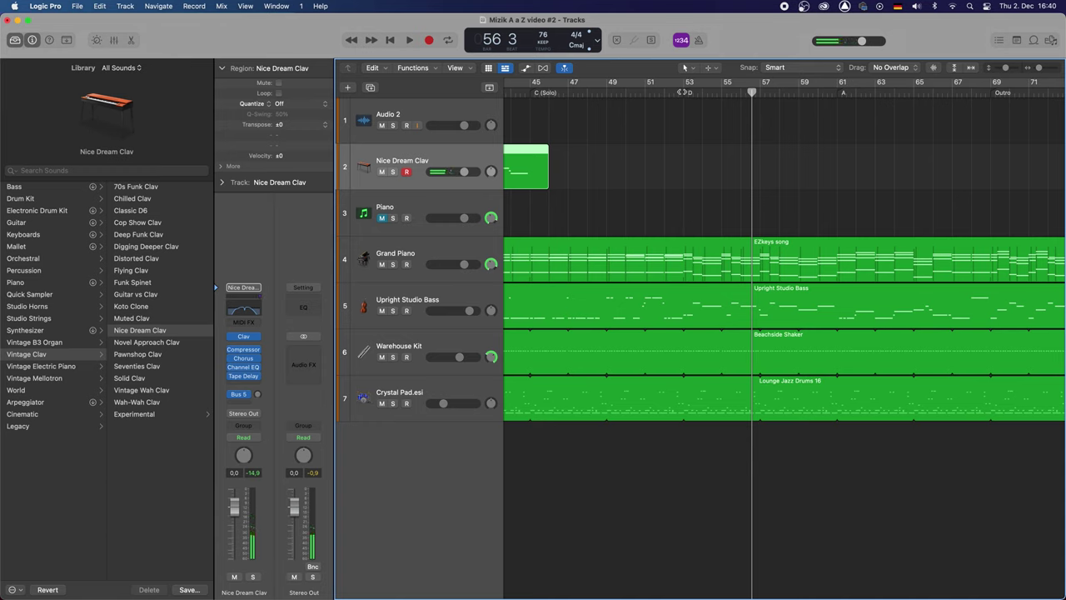
# Record the melody on the Nice Dream Clav track from bar 53 through the outro to bar 77 and turn off looping for the regions.
pyautogui.press('space')
pyautogui.press('r')
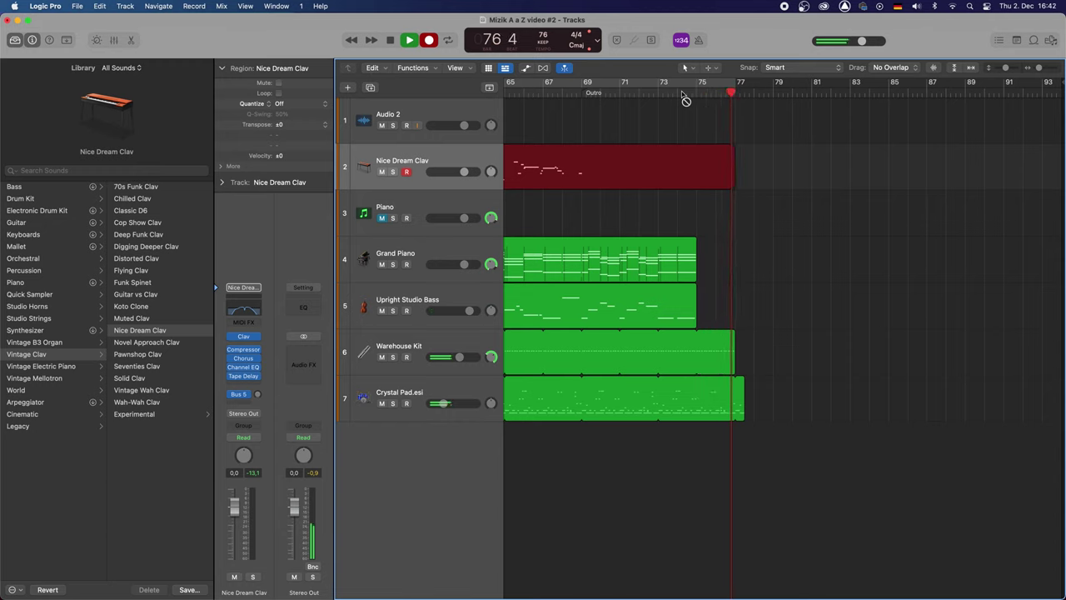
pyautogui.press('space')
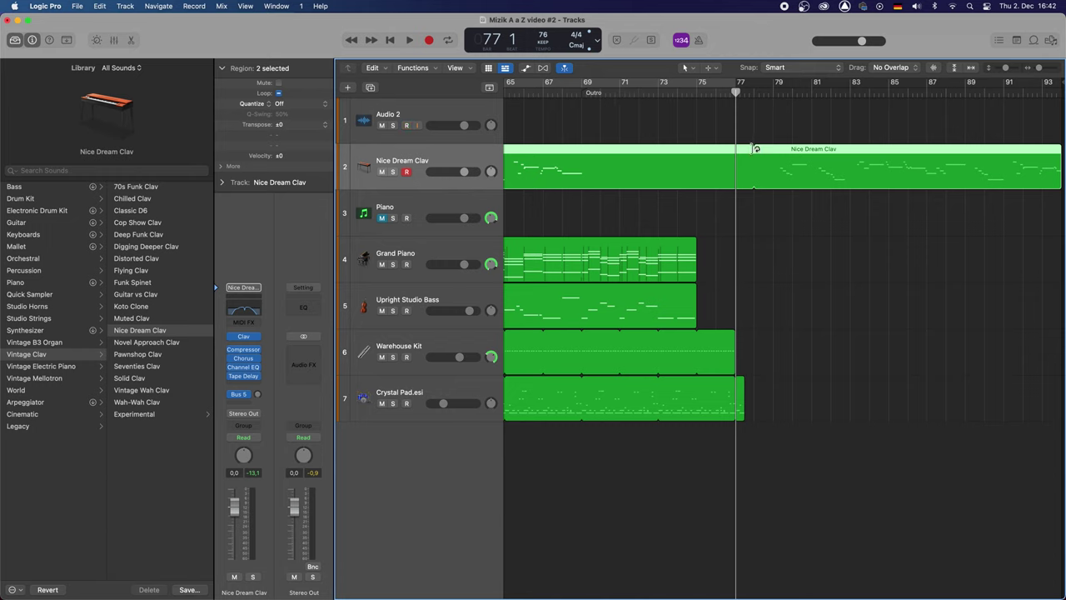
pyautogui.press('super+z')
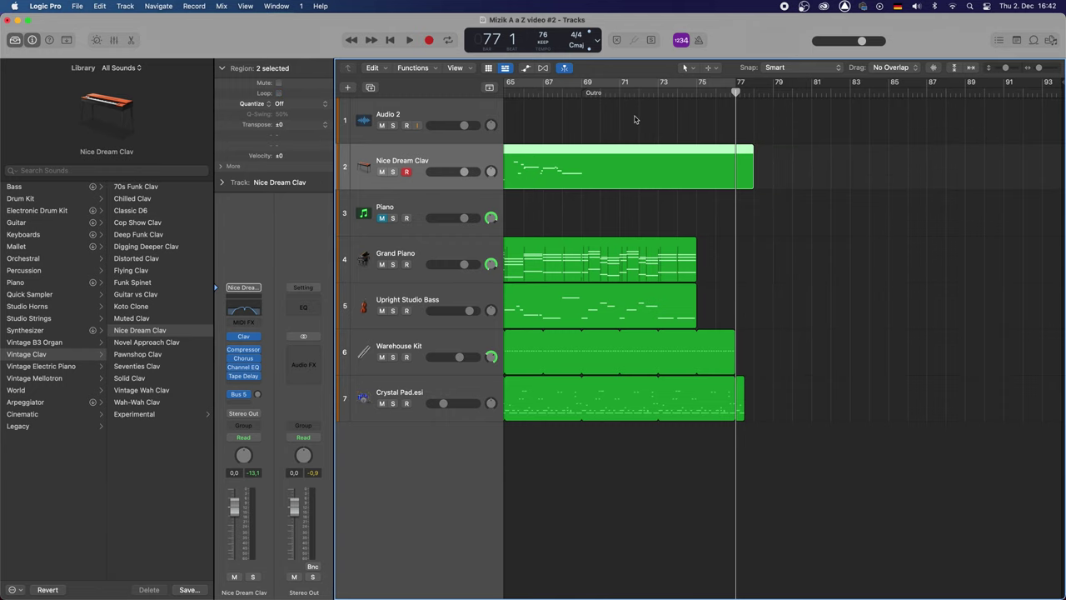
# Review the recorded melody regions across the whole arrangement and return the playhead to bar 1.
pyautogui.hscroll(-6, 635, 119)
pyautogui.hscroll(-1, 634, 119)
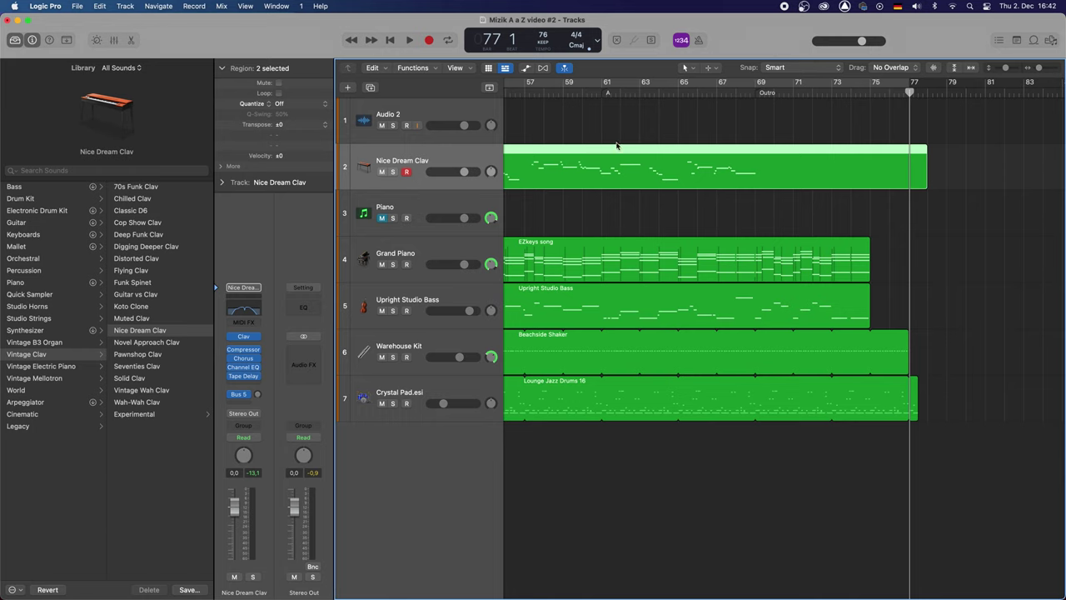
pyautogui.hscroll(-8, 630, 209)
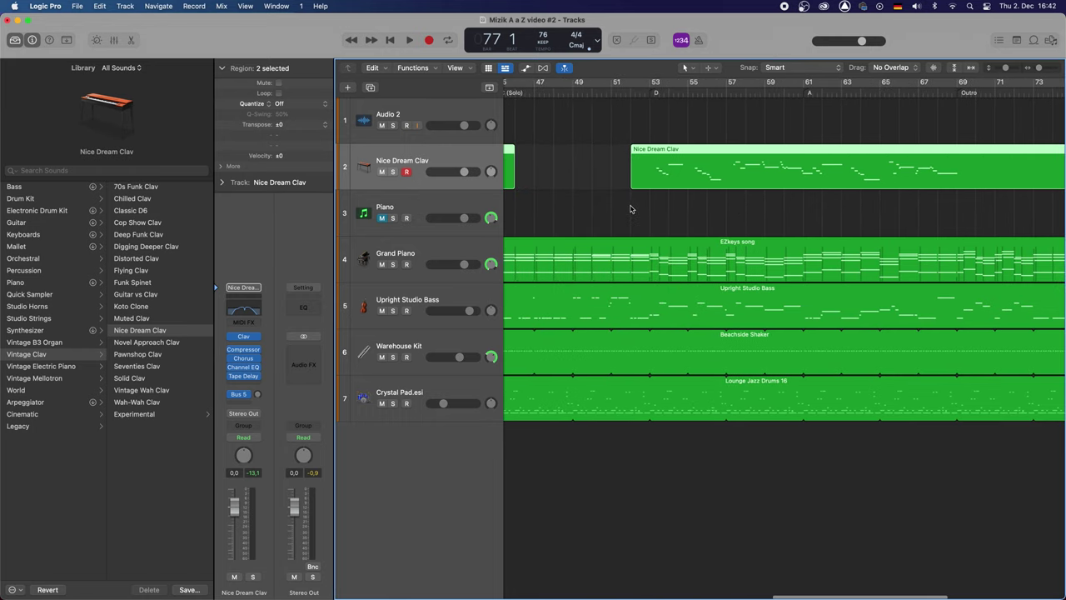
pyautogui.hscroll(-2, 631, 209)
pyautogui.hscroll(-15, 631, 209)
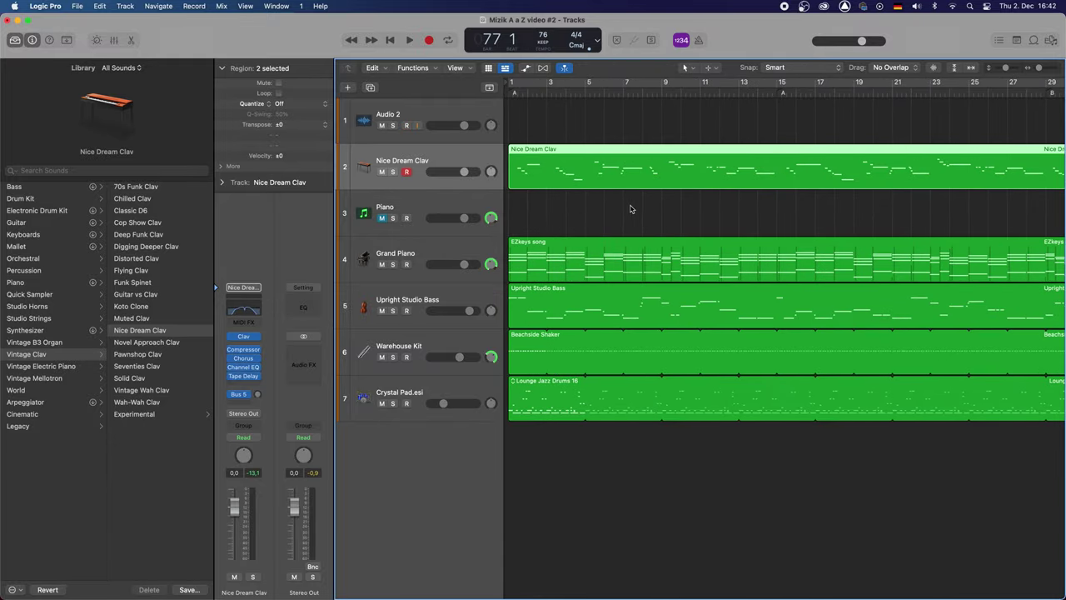
pyautogui.scroll(-5, 630, 209)
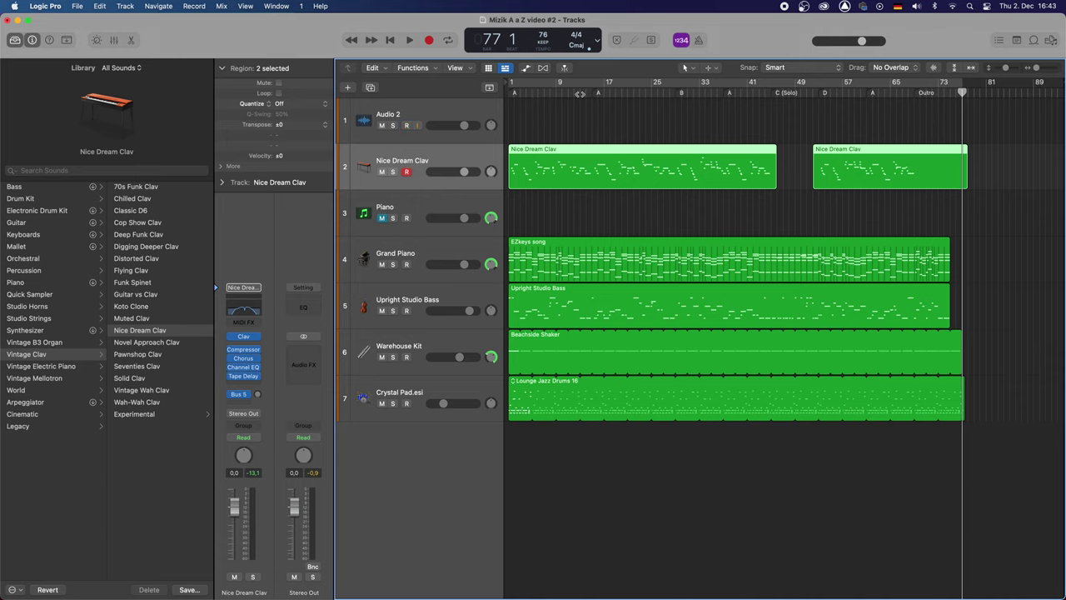
pyautogui.click(531, 93)
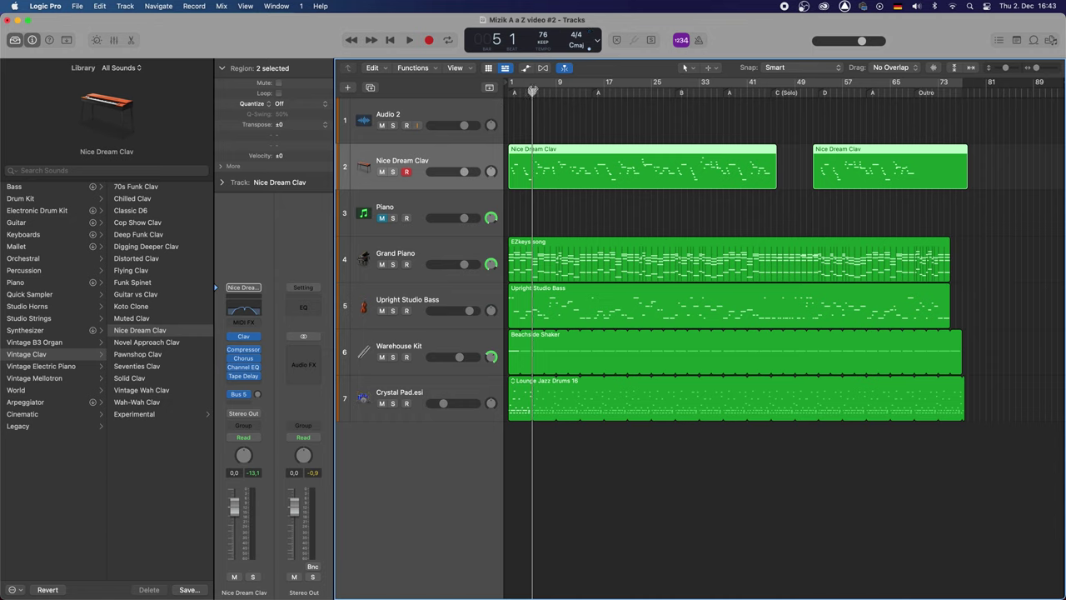
pyautogui.moveTo(531, 94); pyautogui.dragTo(508, 91)
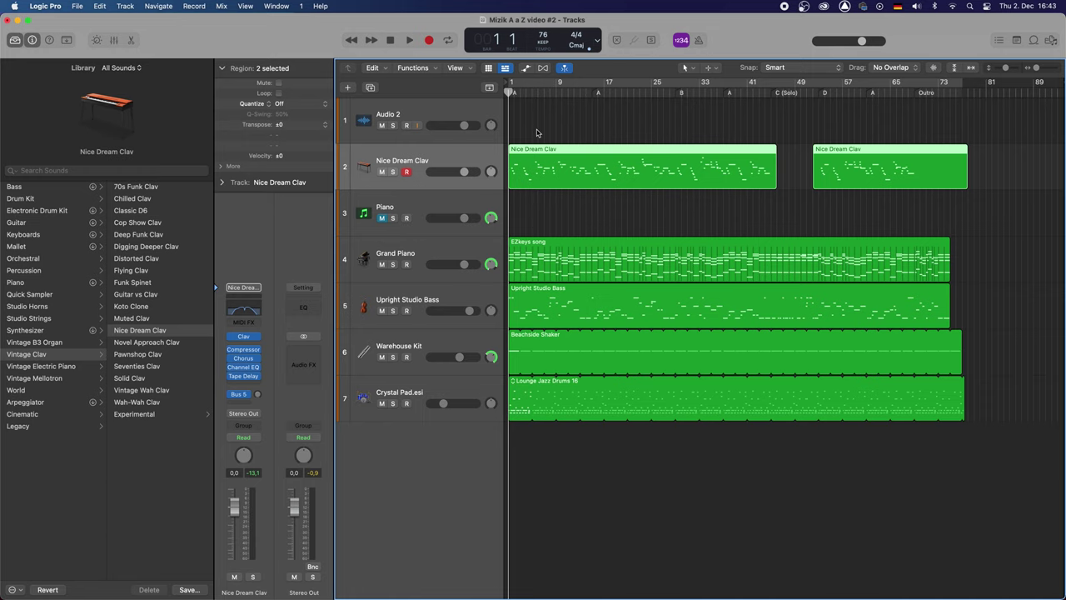
# Join the two Nice Dream Clav regions into a single region and open it in the Piano Roll.
pyautogui.moveTo(829, 205); pyautogui.dragTo(737, 154)
pyautogui.click(66, 40)
pyautogui.click(414, 74)
pyautogui.doubleClick(566, 200)
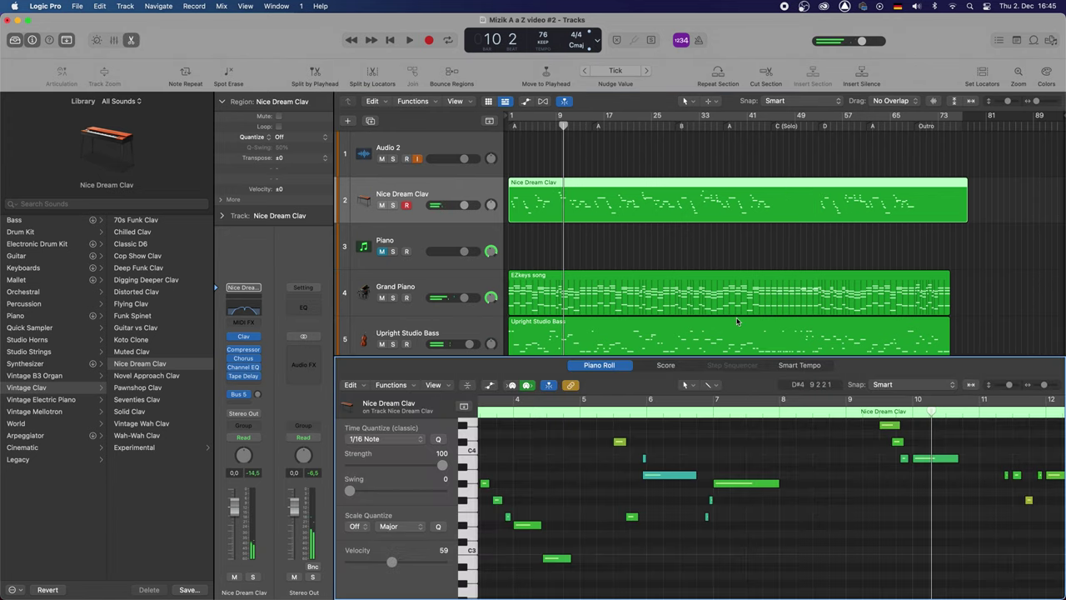
# Delete the four-note phrase between about bars 9 and 10 of the Nice Dream Clav region and move the playhead to bar 8.
pyautogui.moveTo(866, 427); pyautogui.dragTo(954, 483)
pyautogui.press('Delete')
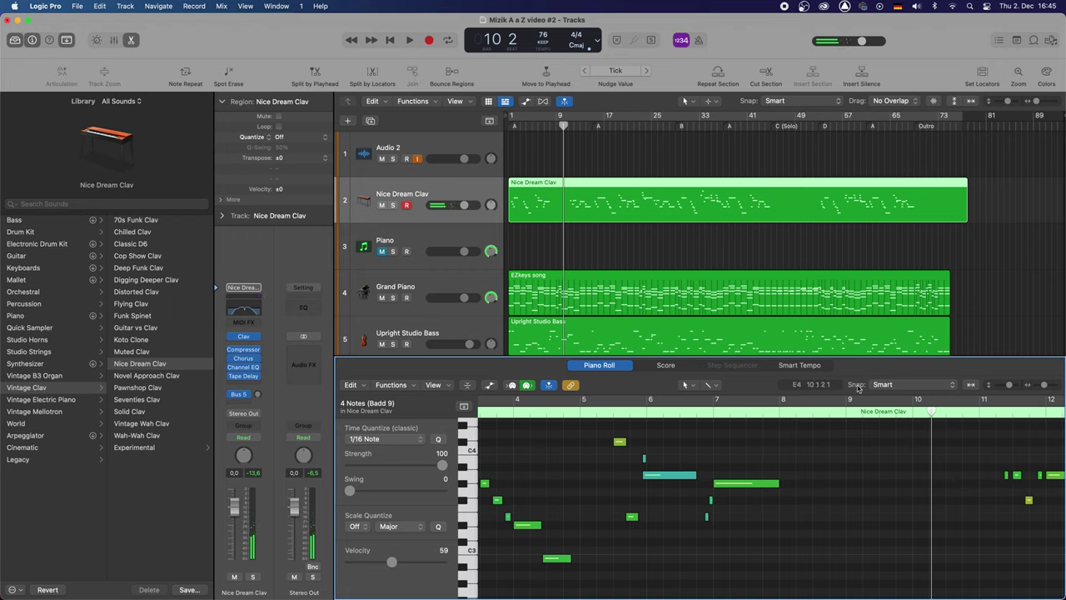
pyautogui.click(551, 125)
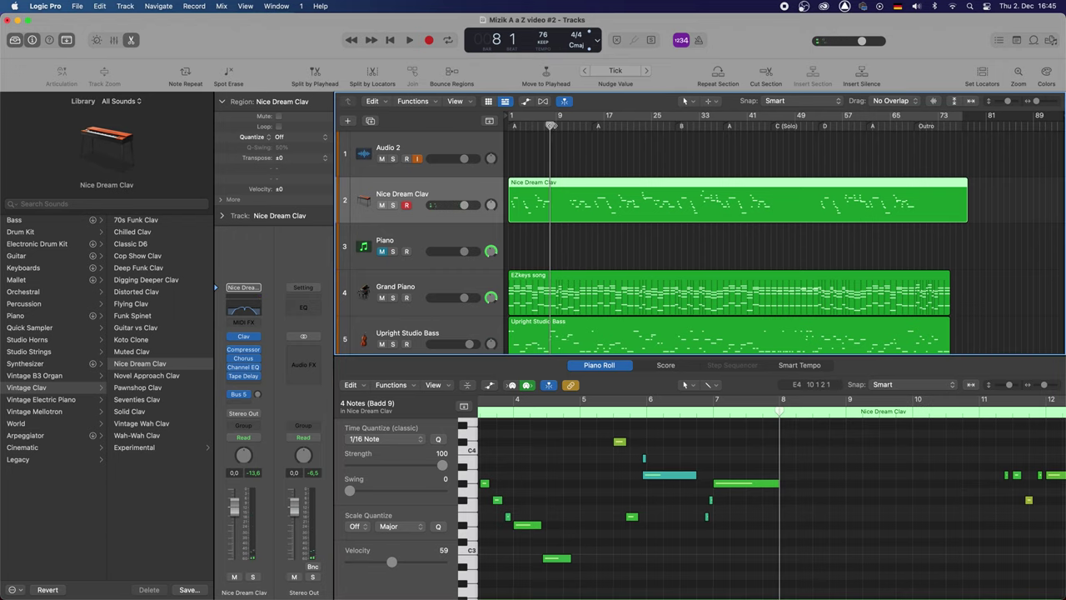
# Record a replacement phrase on the Nice Dream Clav track from bar 8 to bar 10 and return the playhead to bar 8.
pyautogui.press('r')
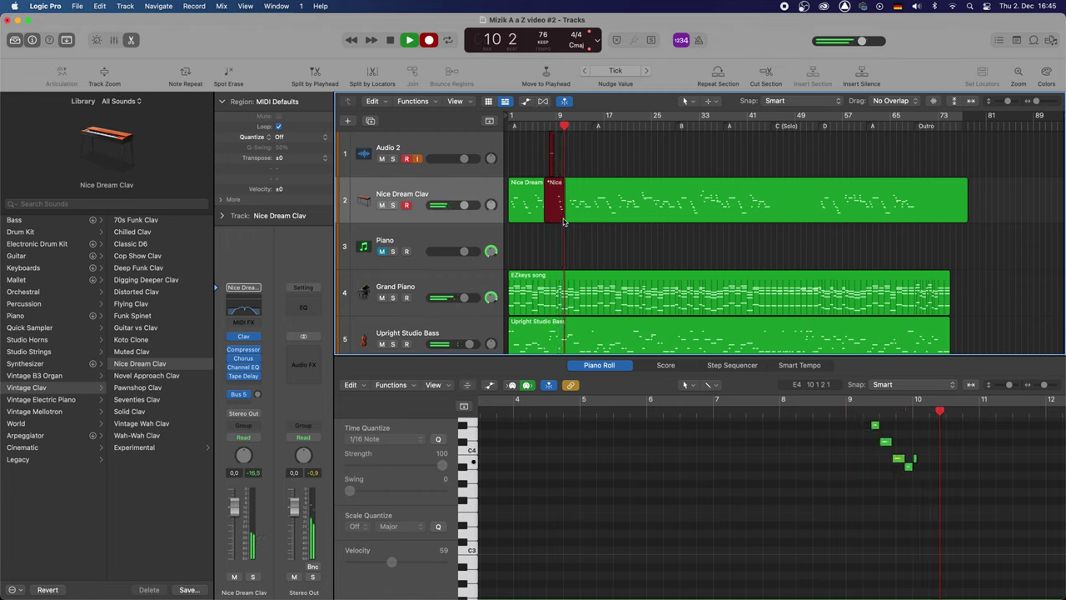
pyautogui.press('space')
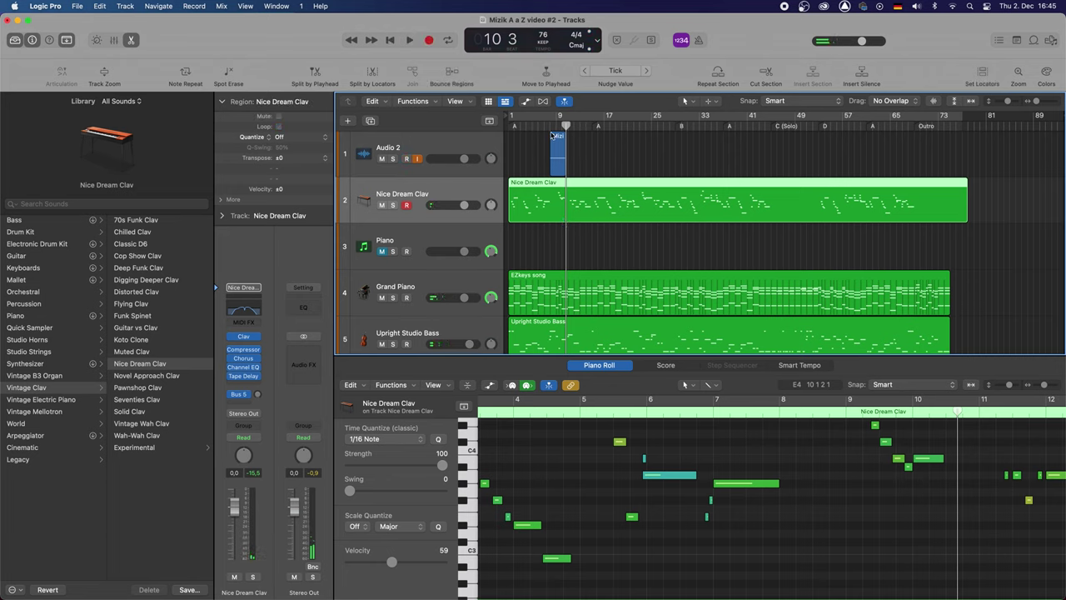
pyautogui.click(550, 128)
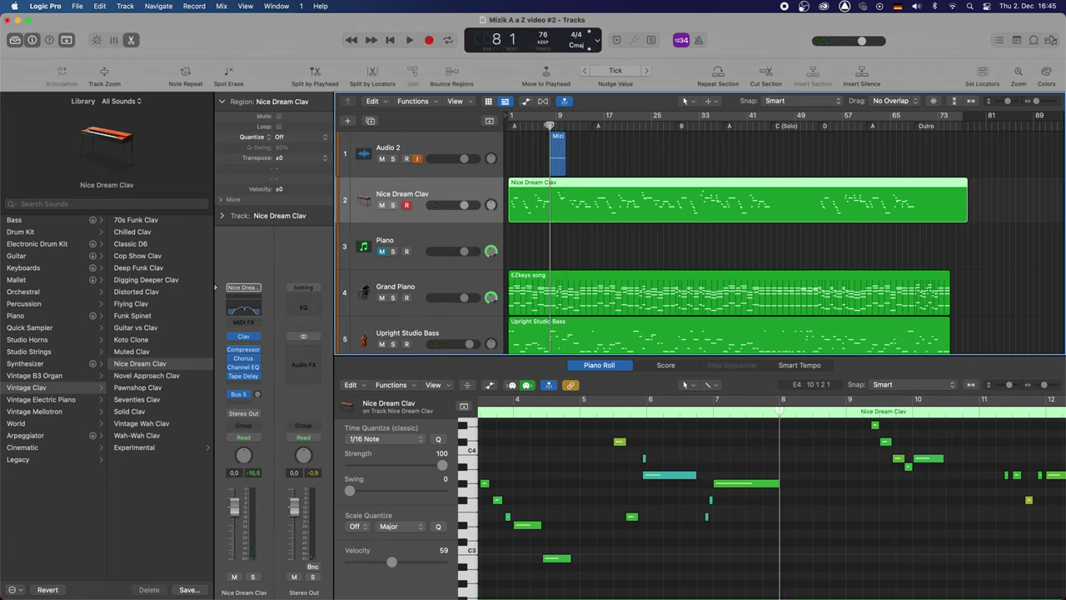
# Play the melody from bar 8 and delete the four-note phrase around bar 22 of the Nice Dream Clav region.
pyautogui.press('space')
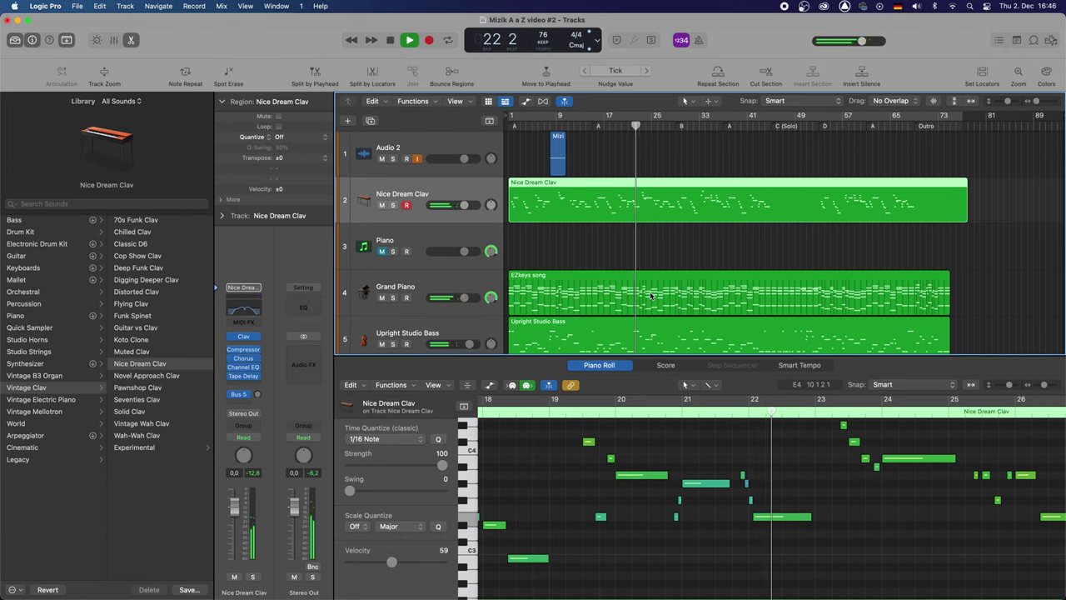
pyautogui.press('space')
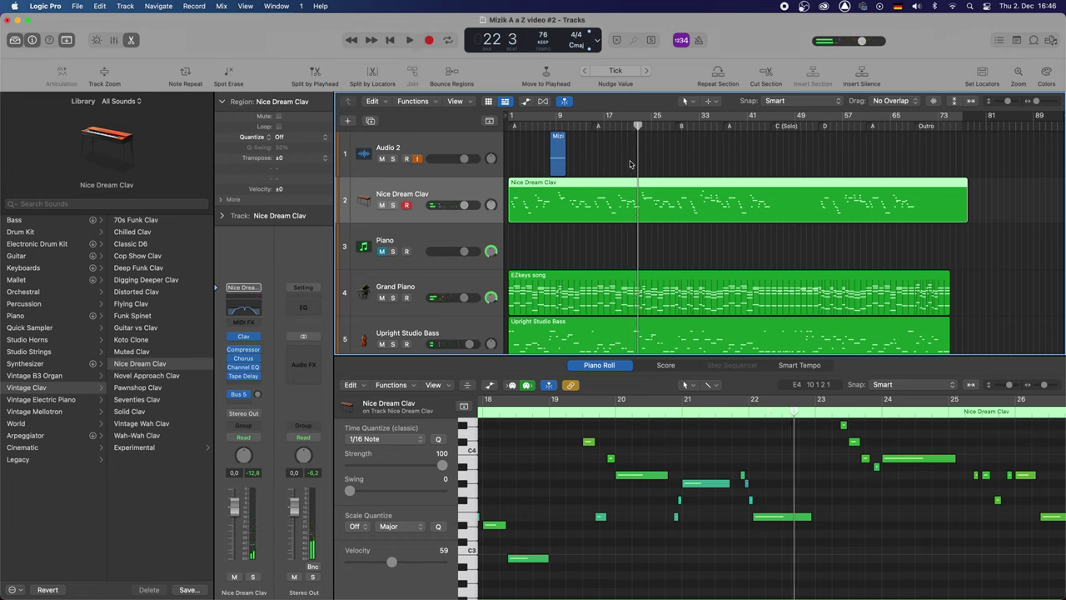
pyautogui.press('space')
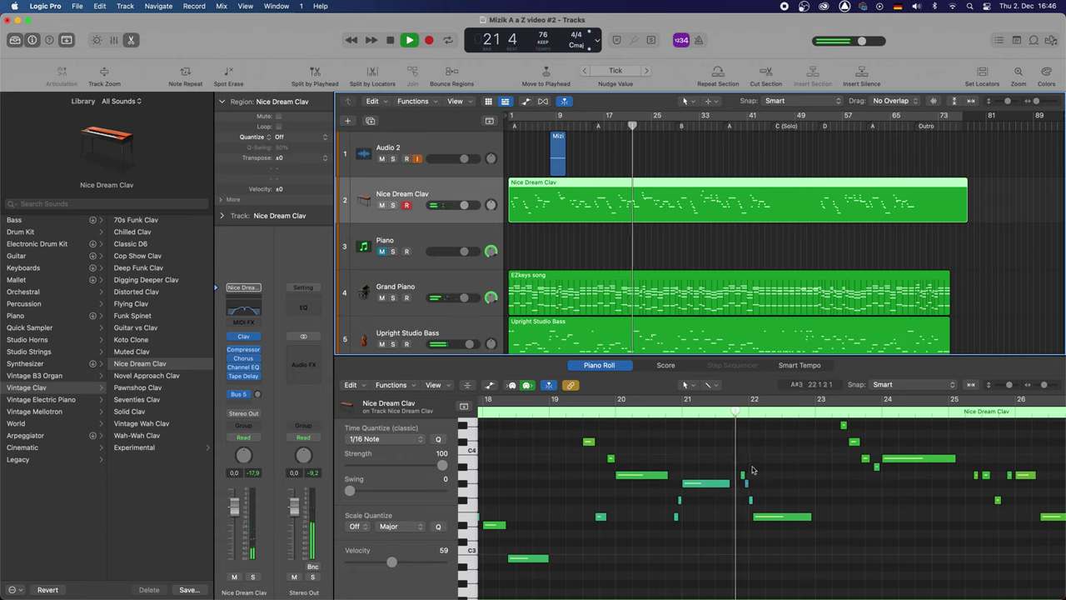
pyautogui.moveTo(736, 464); pyautogui.dragTo(780, 542)
pyautogui.press('Delete')
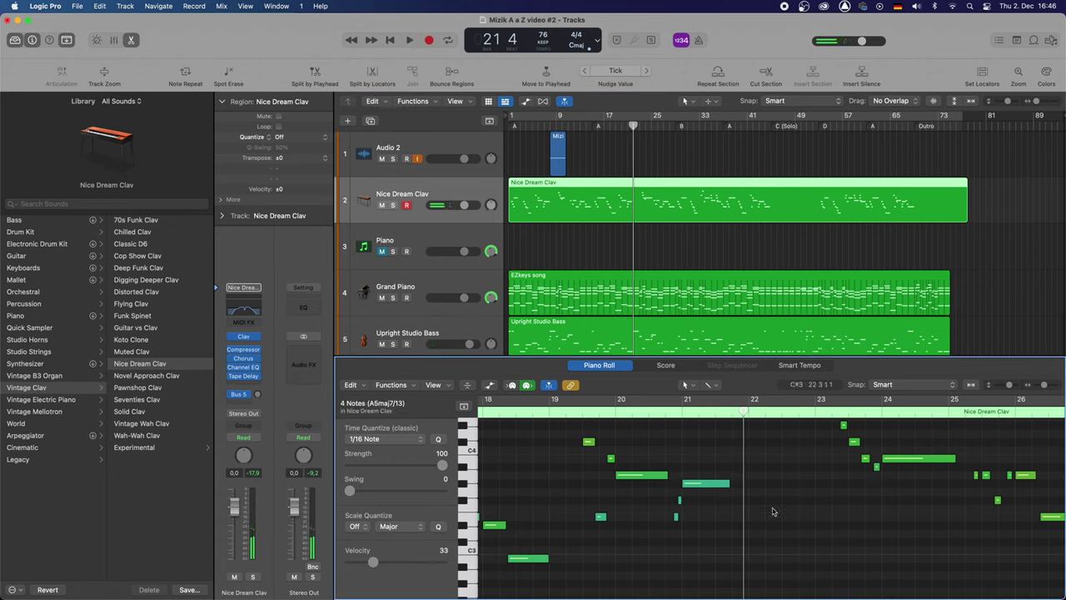
# Play the melody through to bar 45 and skip the solo section to examine the notes from bar 52.
pyautogui.click(674, 231)
pyautogui.press('space')
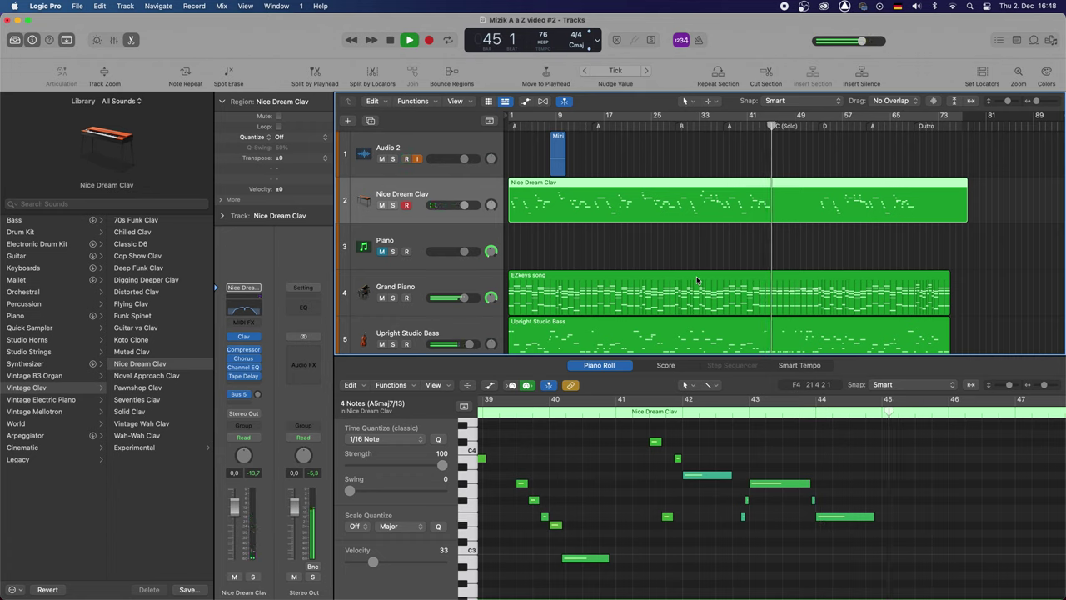
pyautogui.press('space')
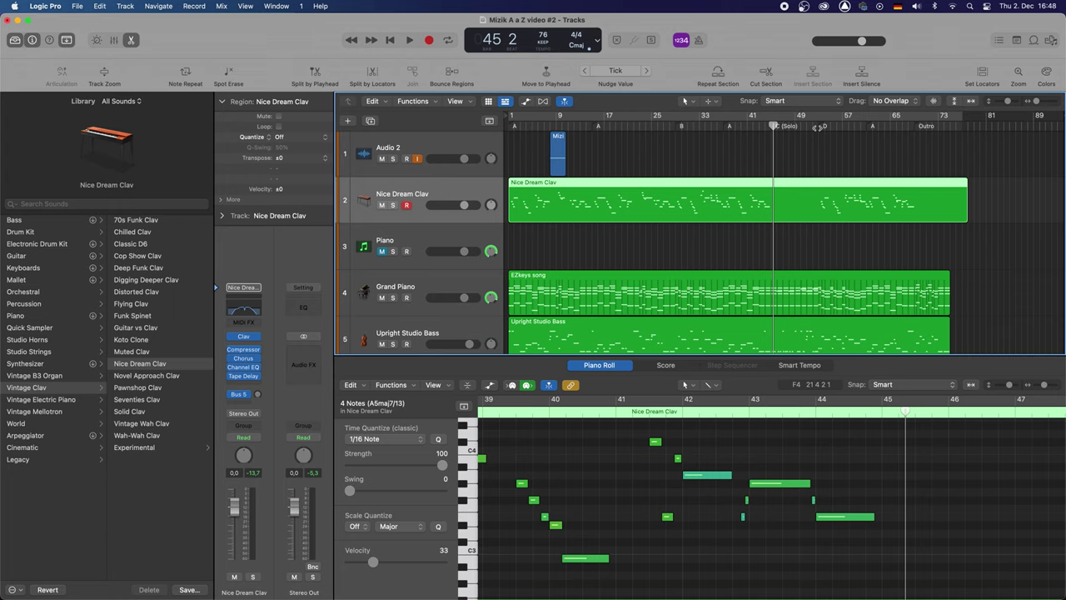
pyautogui.hotkey('alt', '.')
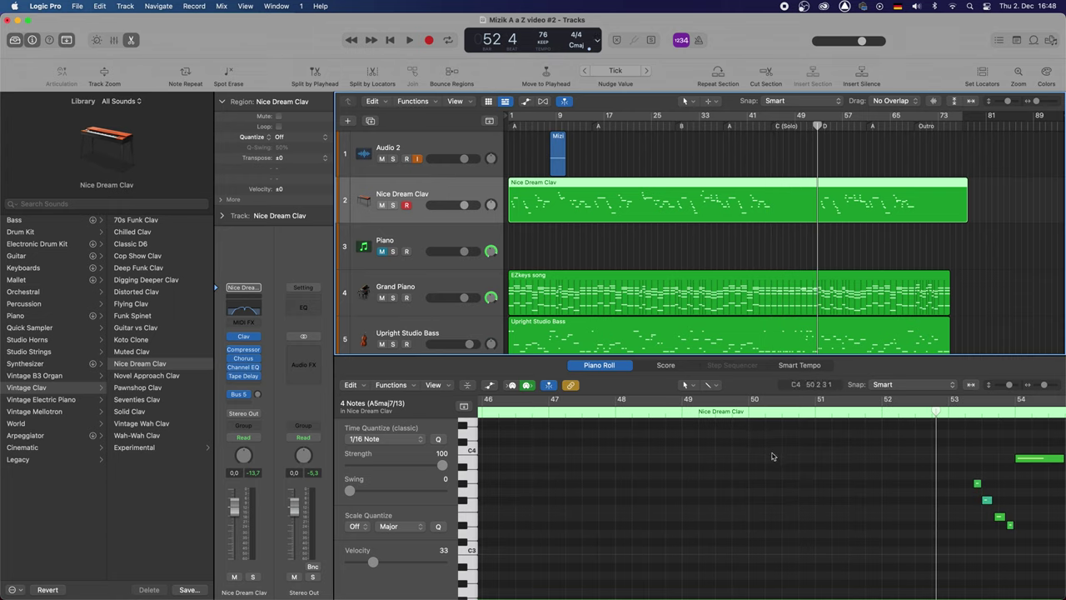
pyautogui.hscroll(10, 775, 460)
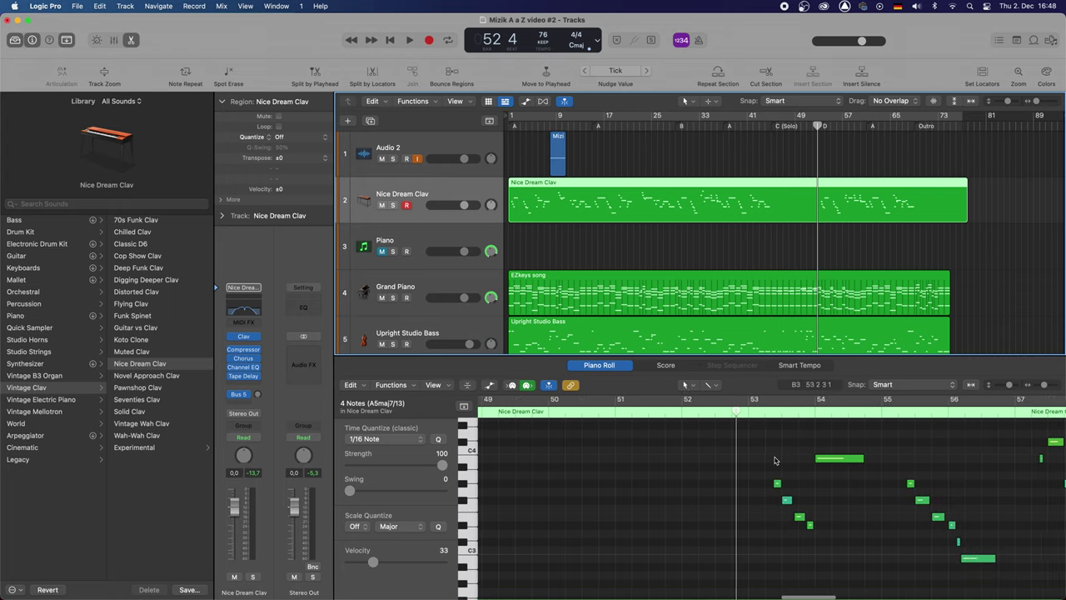
pyautogui.scroll(1, 774, 459)
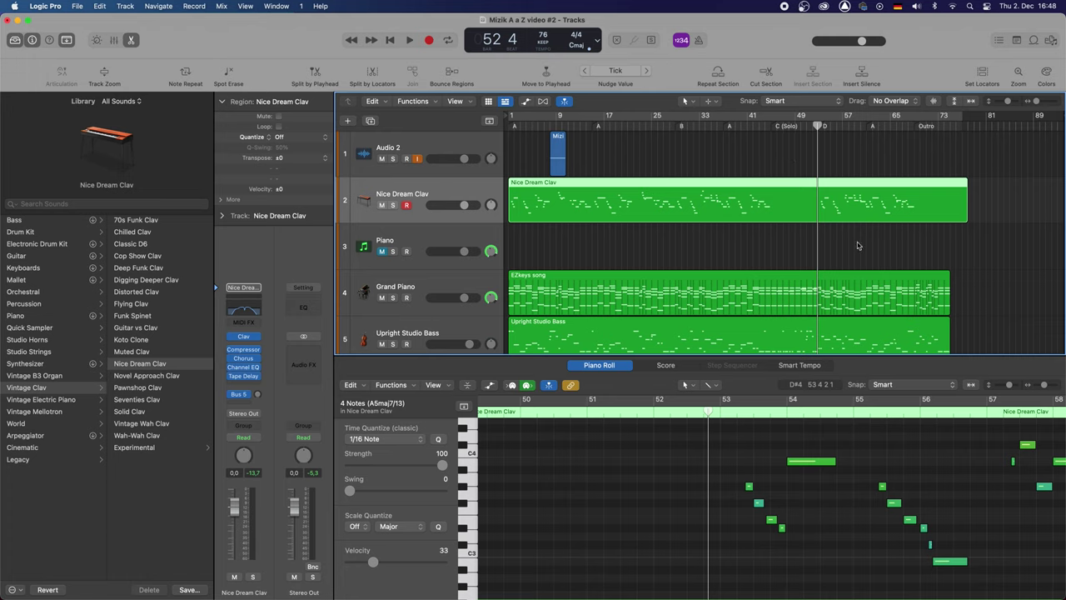
# Play section D from bar 52 and raise the first two notes in bar 57 to C#4 and E4.
pyautogui.press('space')
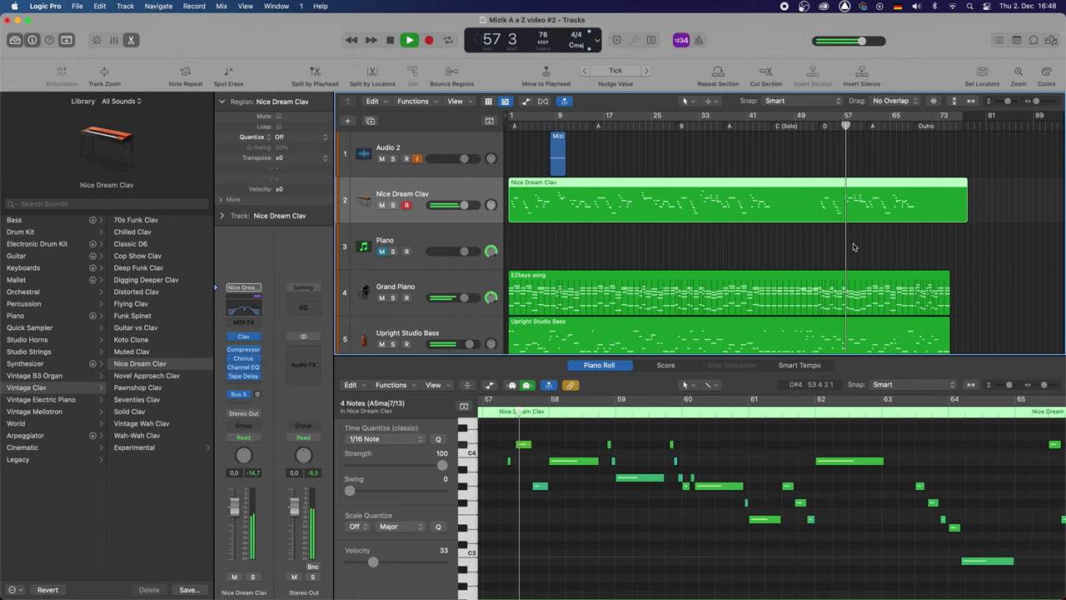
pyautogui.press('space')
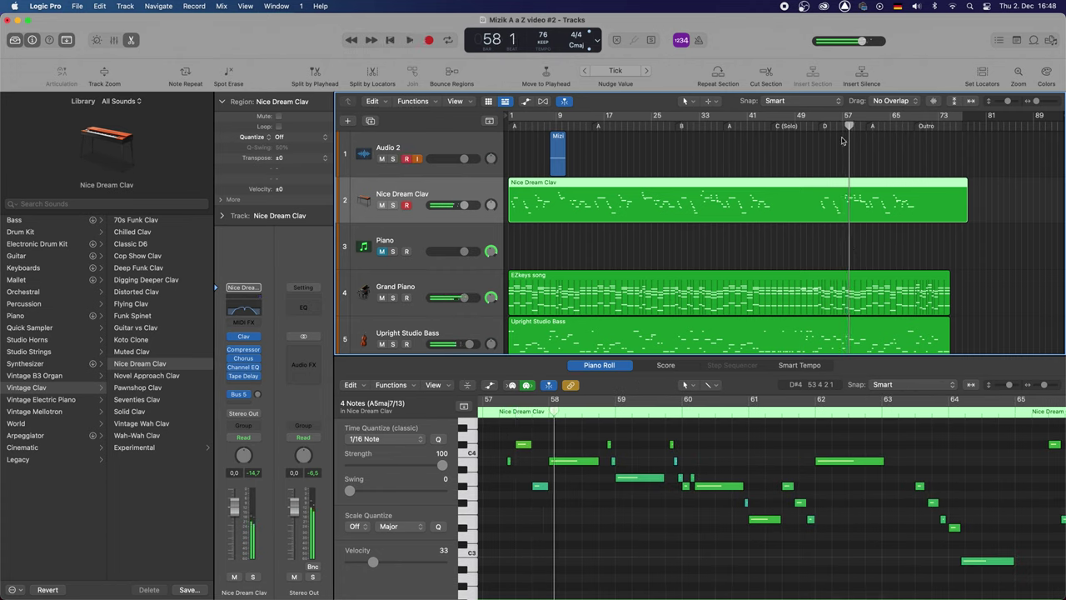
pyautogui.press(',')
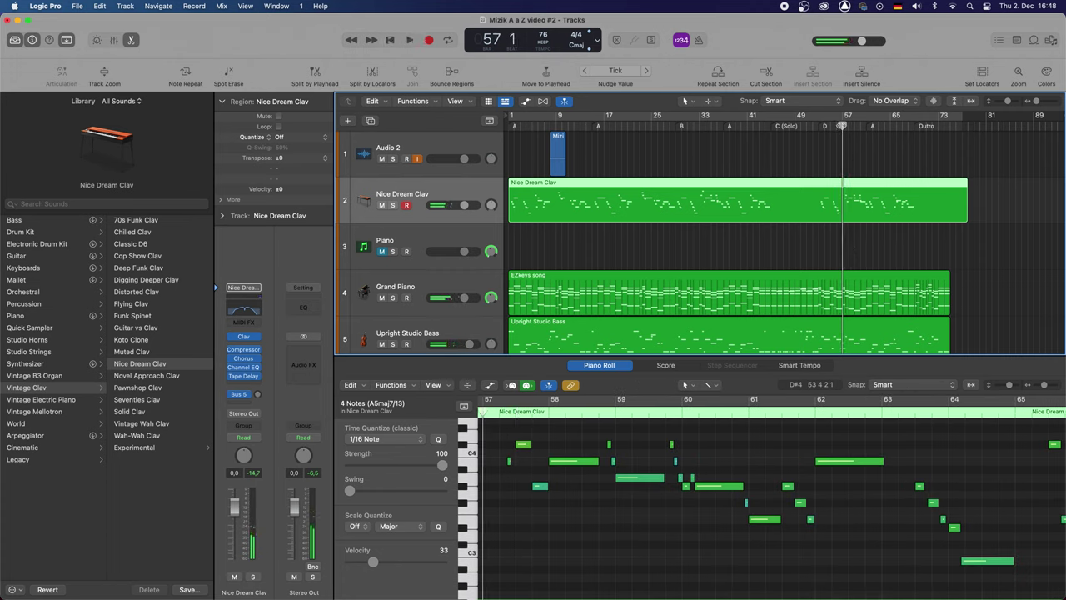
pyautogui.click(508, 462)
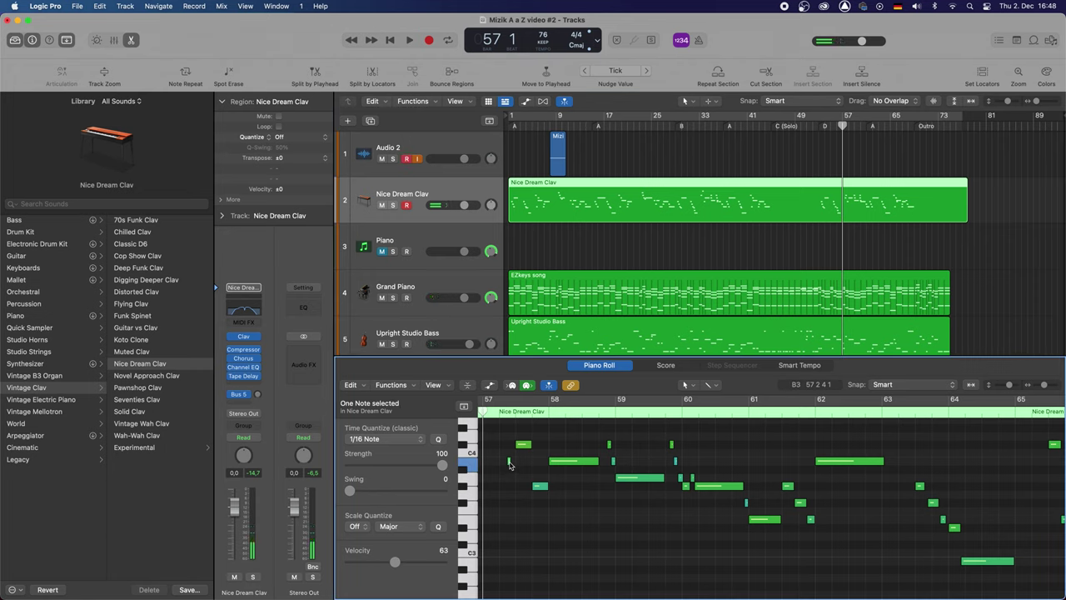
pyautogui.moveTo(509, 463); pyautogui.dragTo(526, 426)
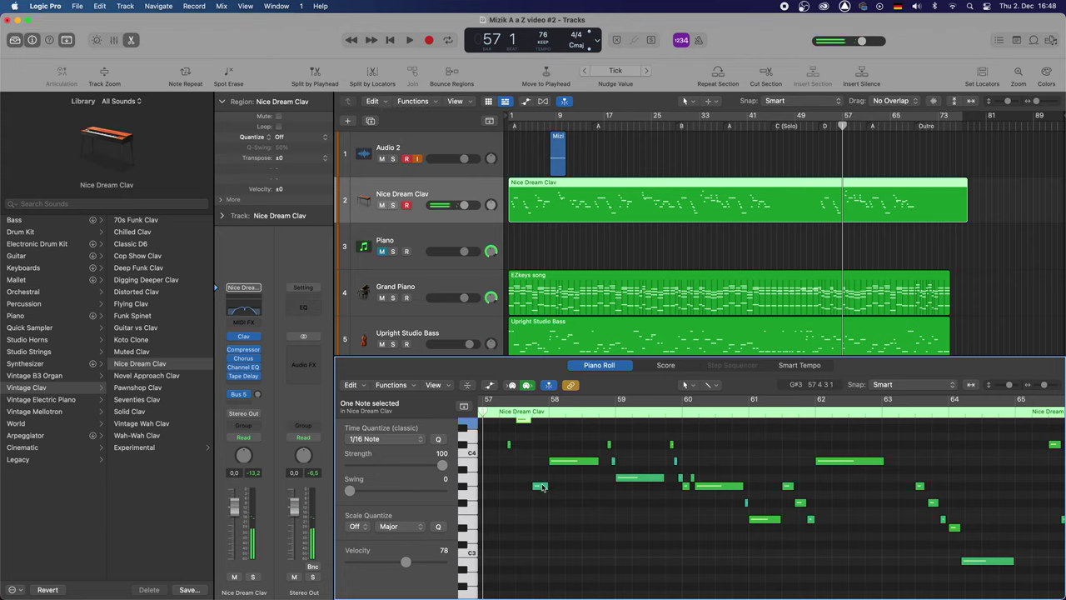
pyautogui.moveTo(542, 491); pyautogui.dragTo(542, 490)
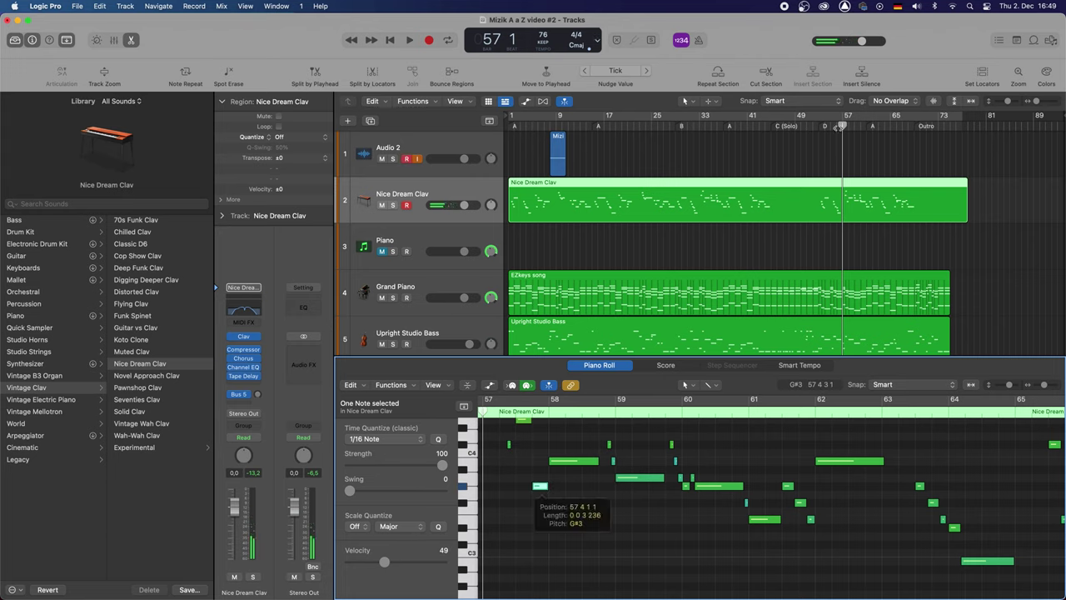
# Play the melody from about bar 56 to bar 67 and examine its notes between bars 62 and 69.
pyautogui.press('space')
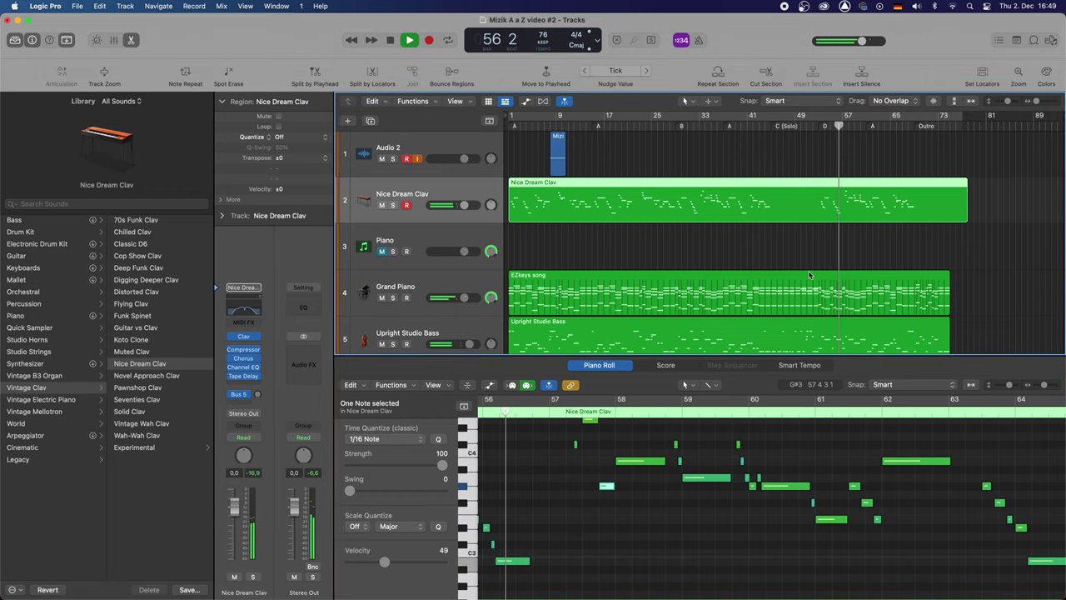
pyautogui.click(807, 260)
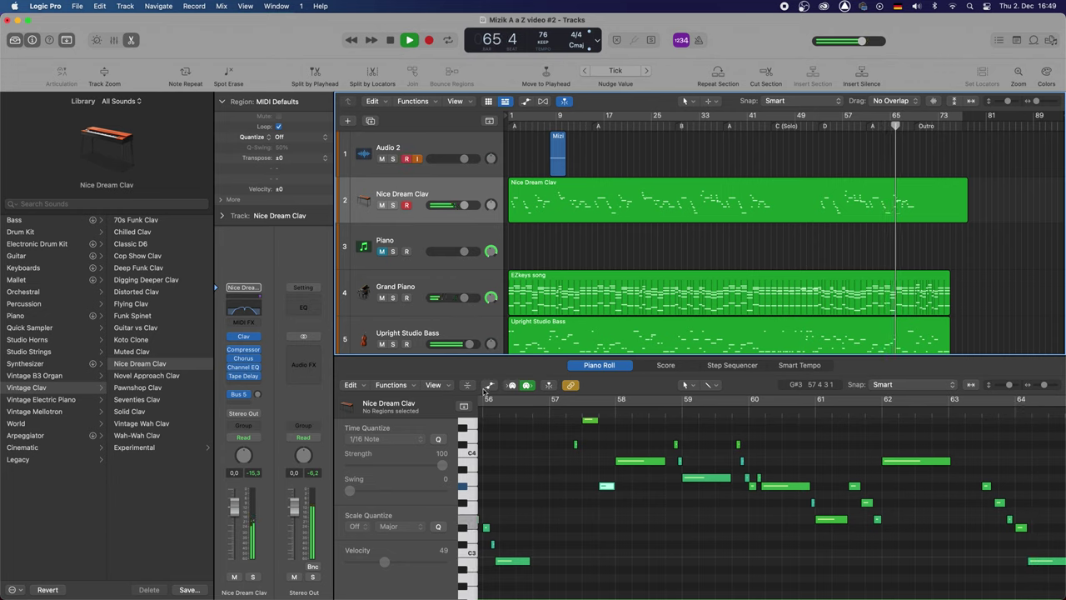
pyautogui.hscroll(1, 586, 428)
pyautogui.click(547, 382)
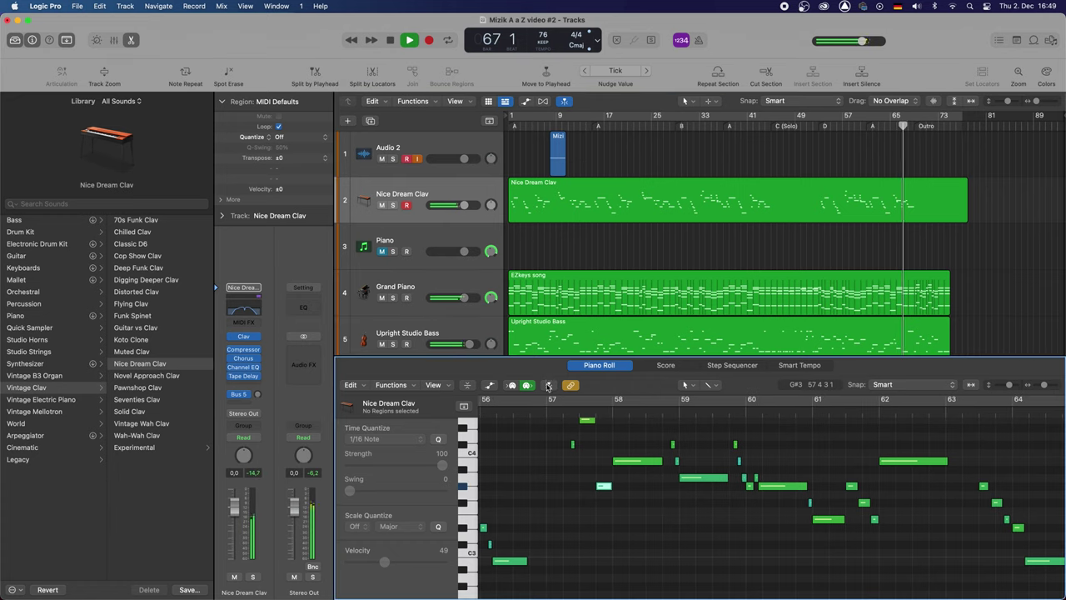
pyautogui.hscroll(10, 732, 508)
pyautogui.press('space')
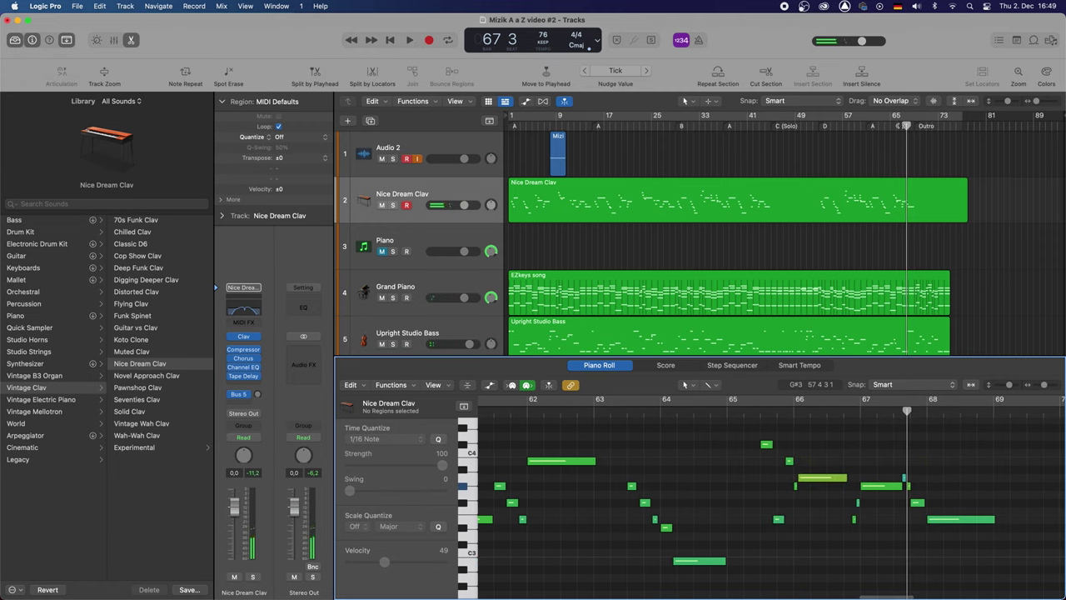
# Replay the melody from about bar 65 and raise the short note just before bar 66 to A3.
pyautogui.click(890, 128)
pyautogui.press('space')
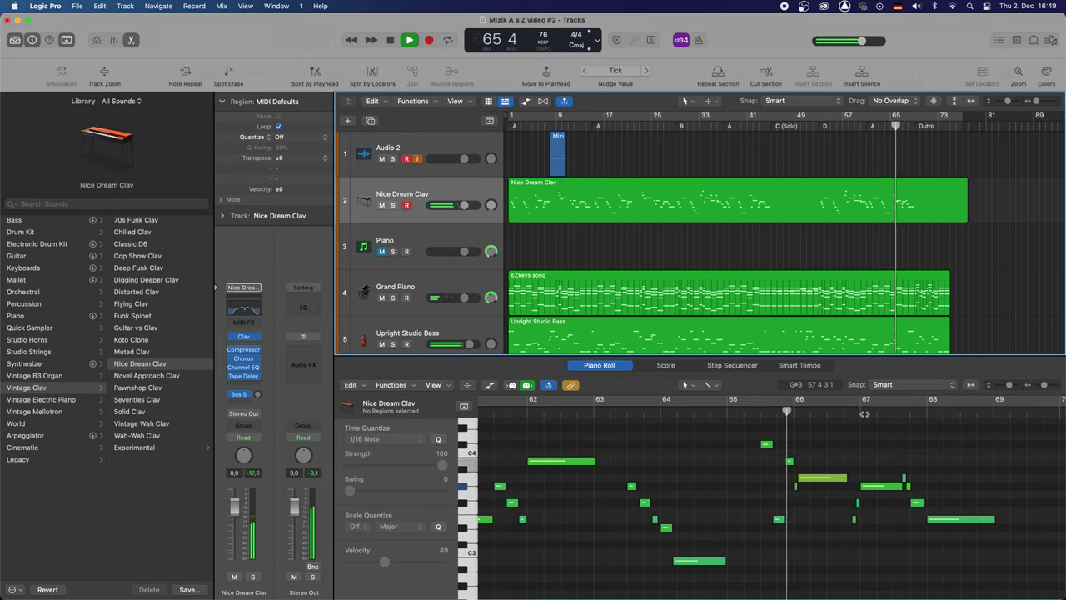
pyautogui.press('space')
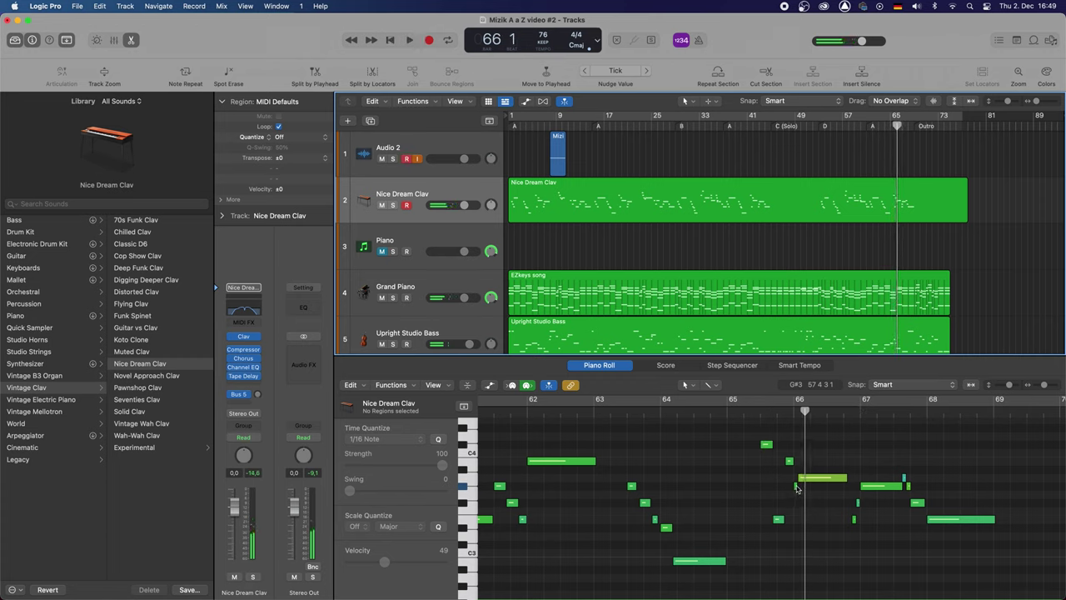
pyautogui.click(796, 488)
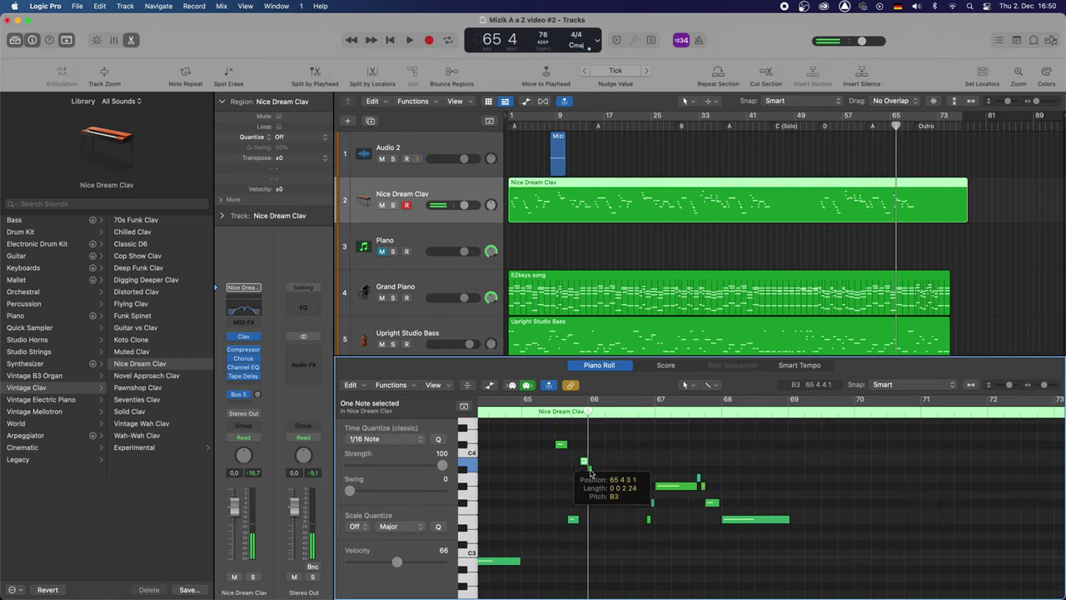
pyautogui.moveTo(590, 482); pyautogui.dragTo(591, 478)
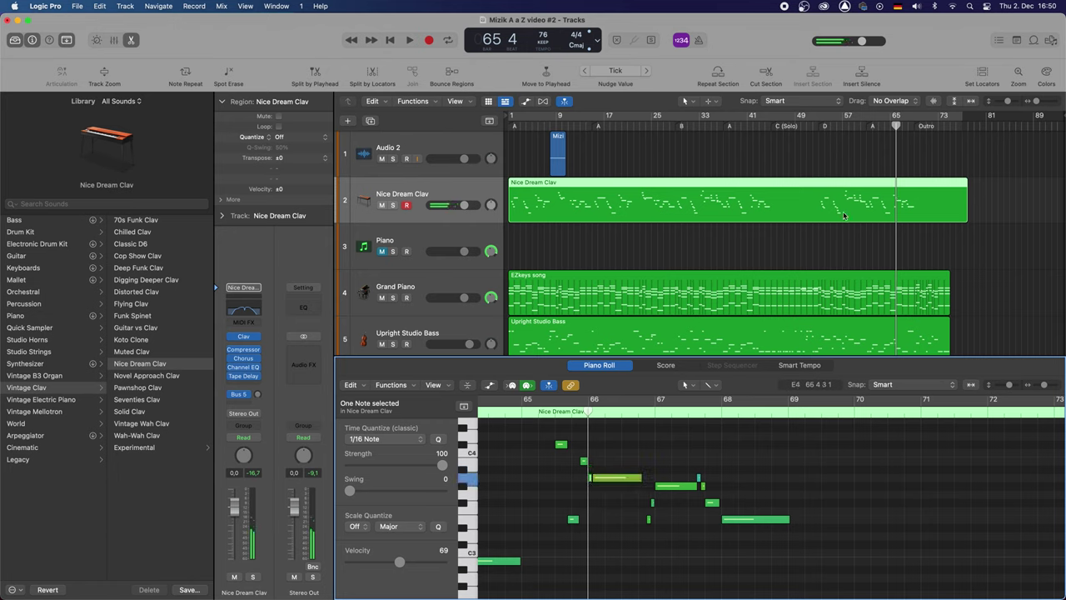
# Replay the phrase around bar 66 and extend the long A3 note's start back over the short note before it.
pyautogui.doubleClick(889, 125)
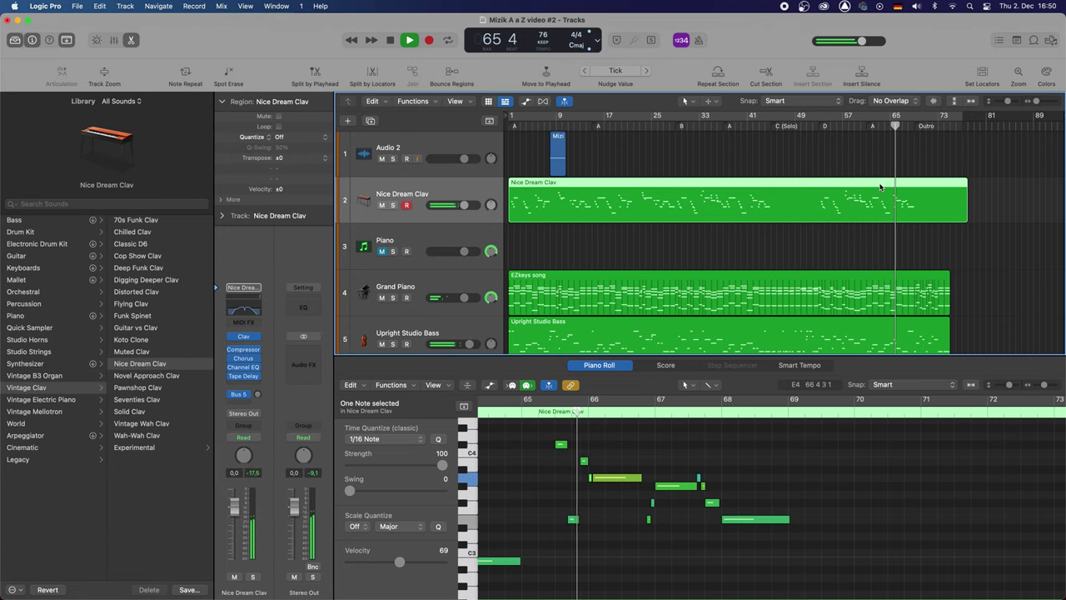
pyautogui.press('space')
pyautogui.click(590, 481)
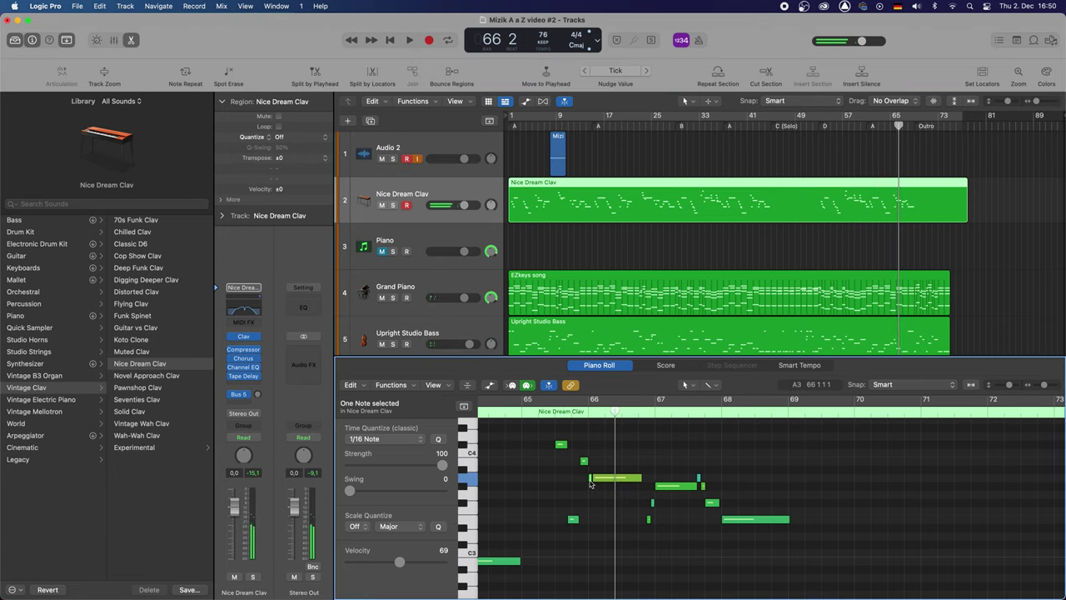
pyautogui.moveTo(593, 481); pyautogui.dragTo(590, 480)
# Play the melody's ending from about bar 65 and shorten the Nice Dream Clav region to end at bar 70.
pyautogui.click(893, 126)
pyautogui.press('space')
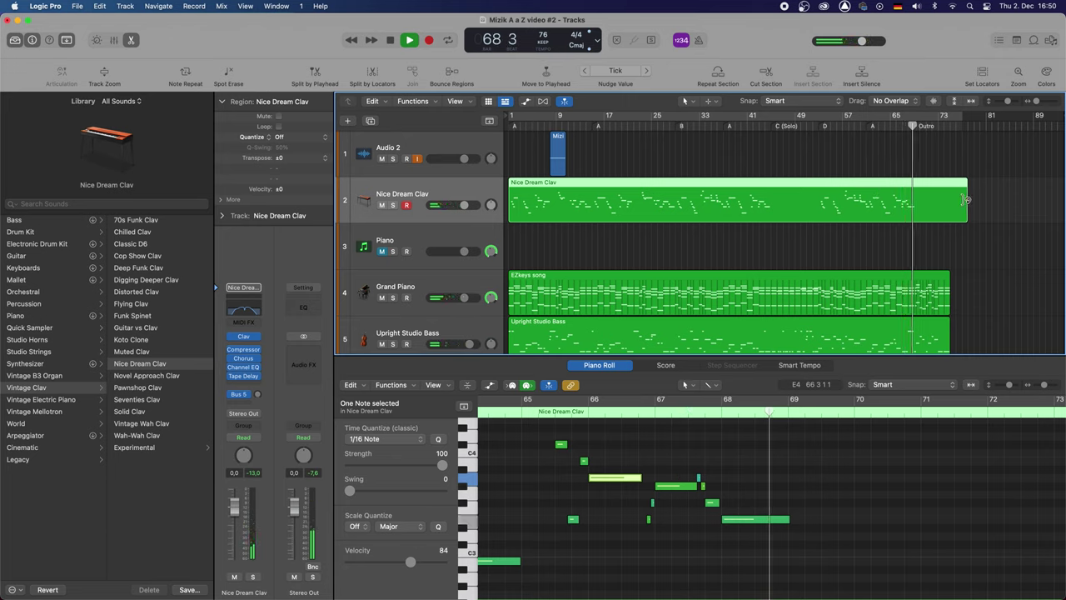
pyautogui.press('space')
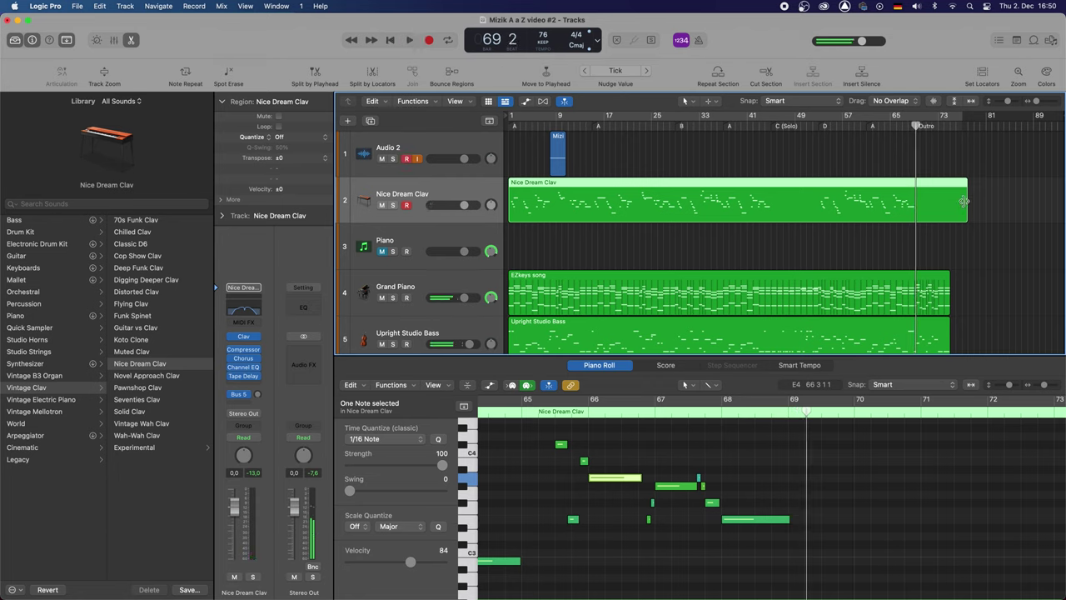
pyautogui.moveTo(964, 201); pyautogui.dragTo(919, 200)
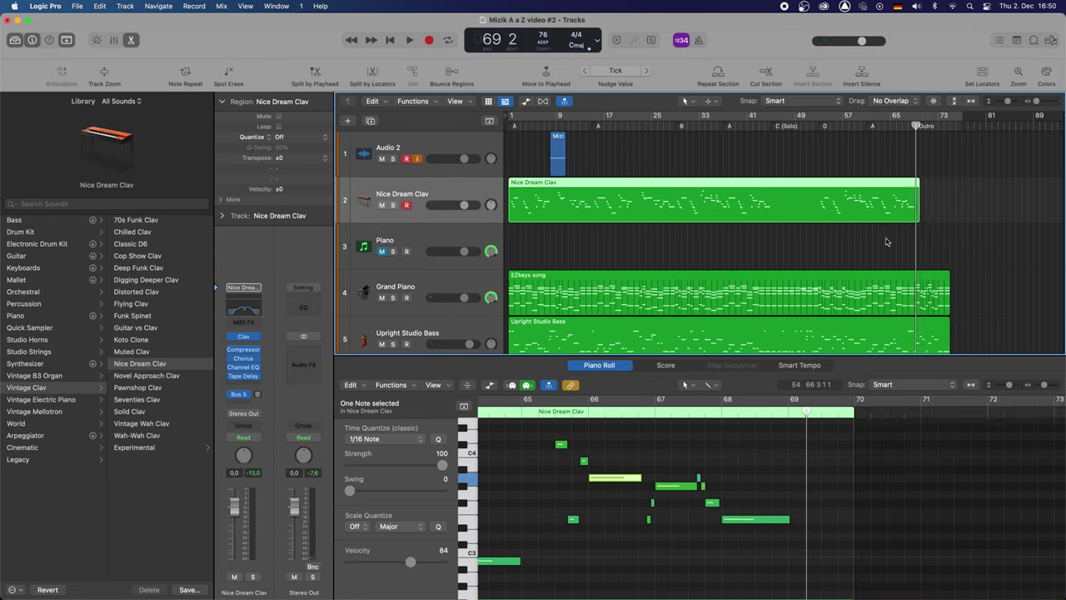
# Save the project and close the Piano Roll so the whole arrangement is shown.
pyautogui.press('super+q')
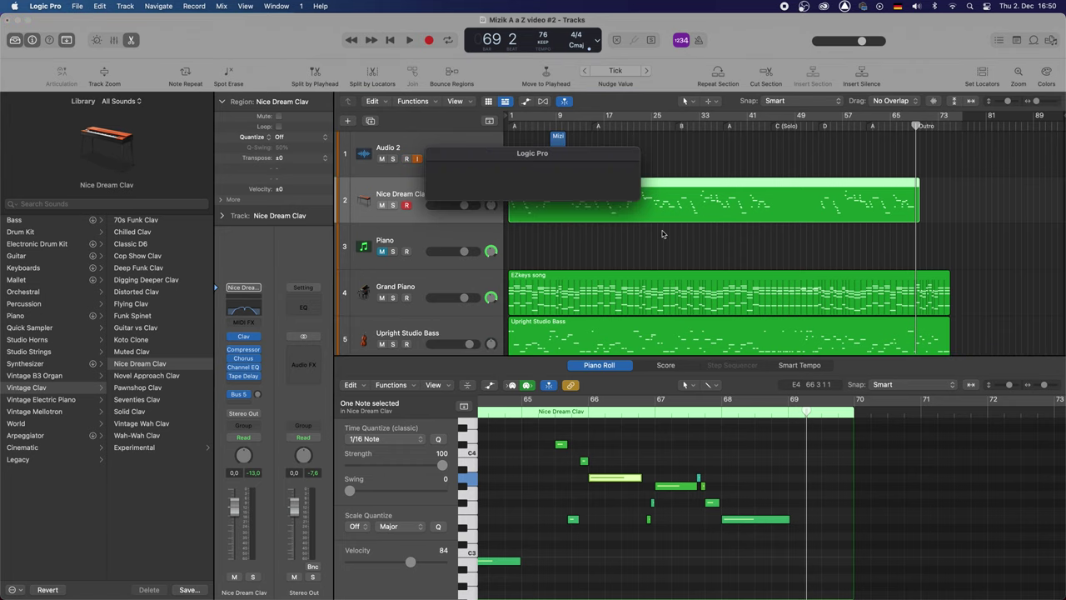
pyautogui.scroll(-2, 663, 234)
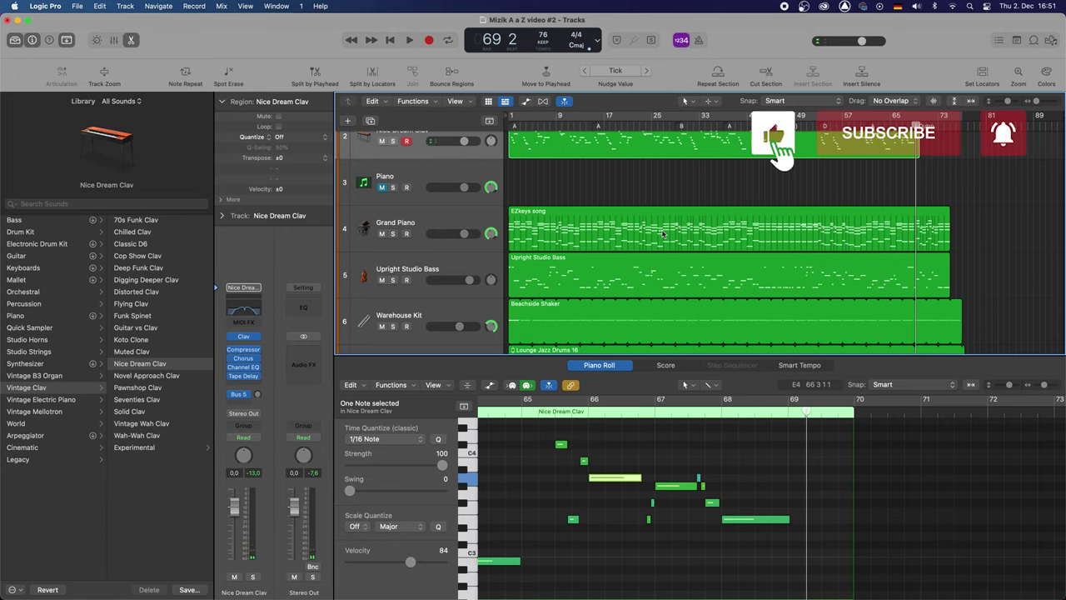
pyautogui.press('x')
pyautogui.press('x')
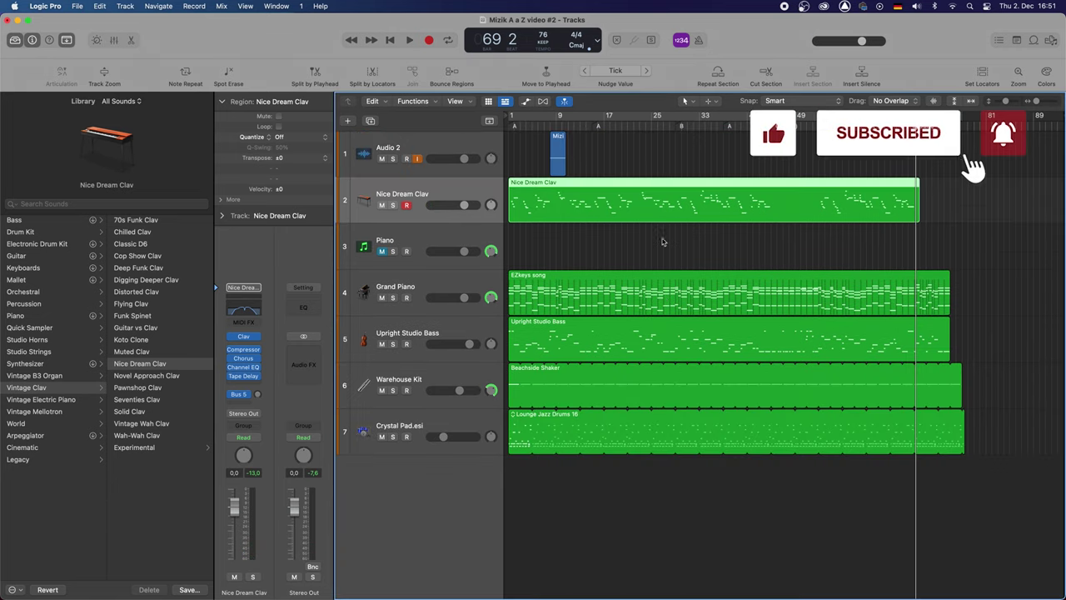